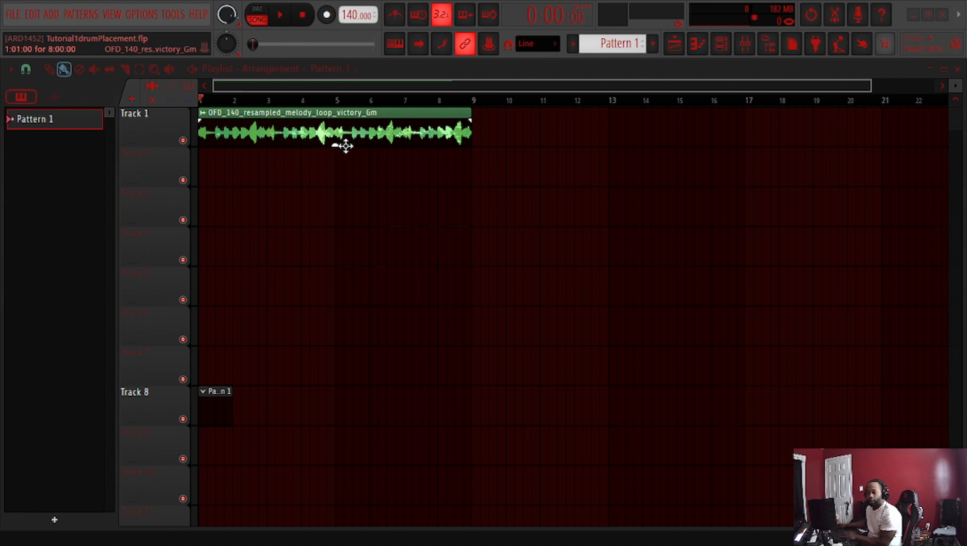
Step: Play the melody loop in the playlist and stop it after listening
key("space")
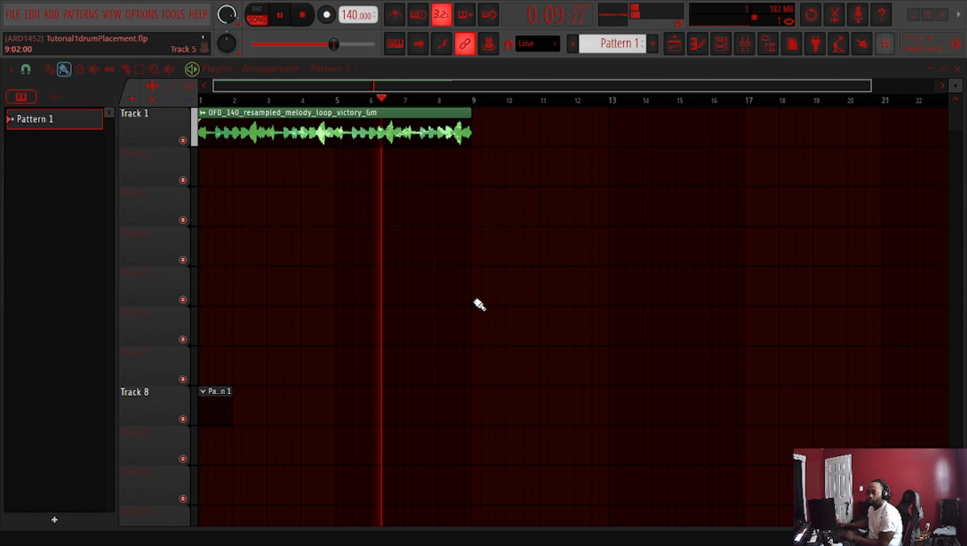
key("space")
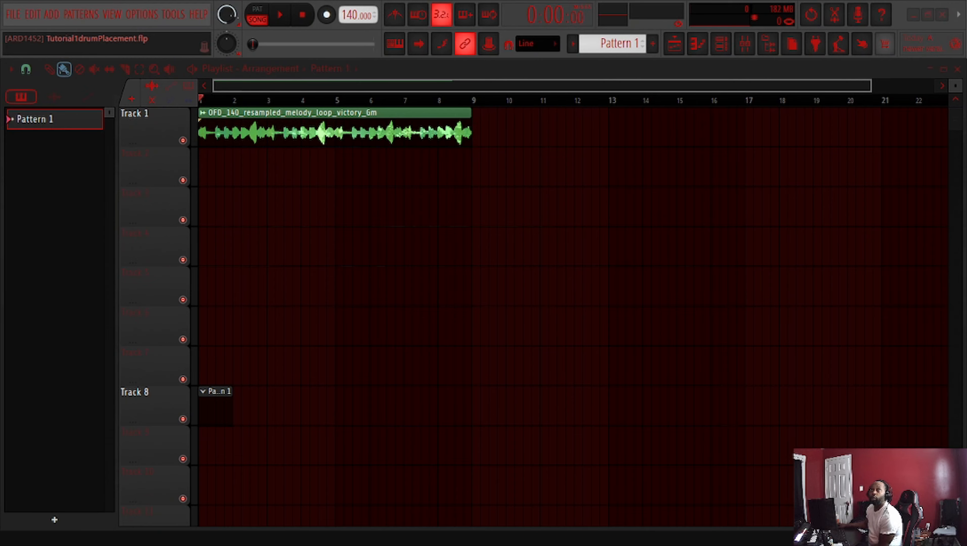
Step: Bring up the channel rack and move the melody audio clip channel up to directly below the Sampler channel
left_click_drag(966, 254, 497, 144)
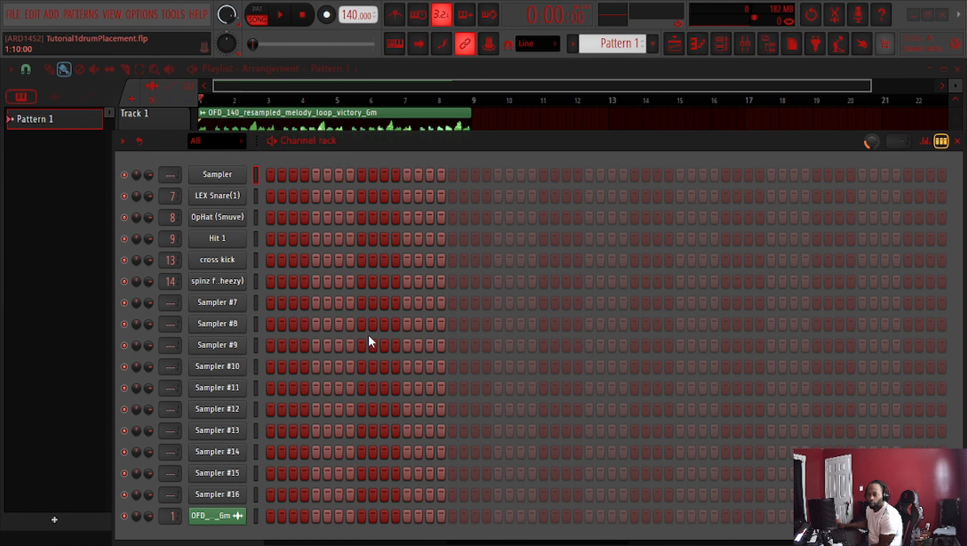
left_click_drag(494, 150, 500, 125)
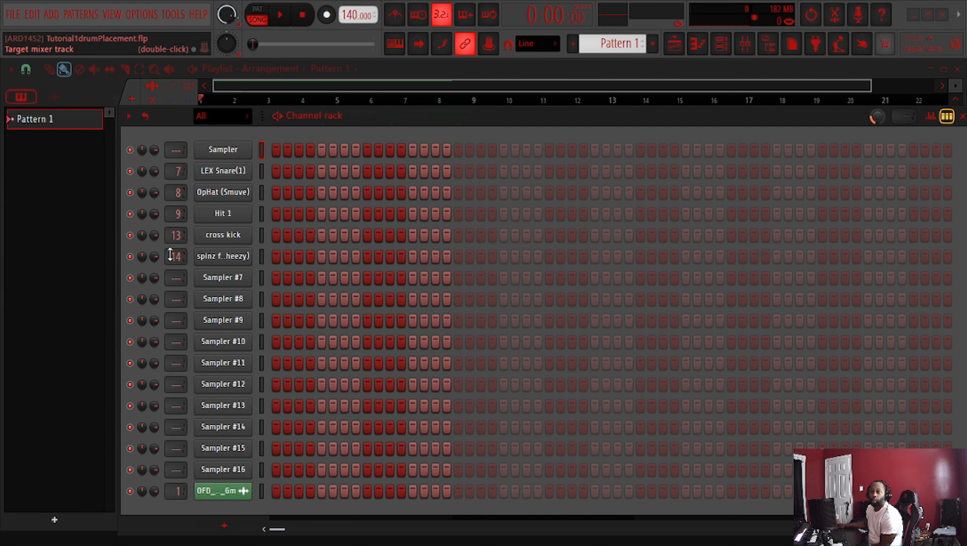
left_click(258, 491)
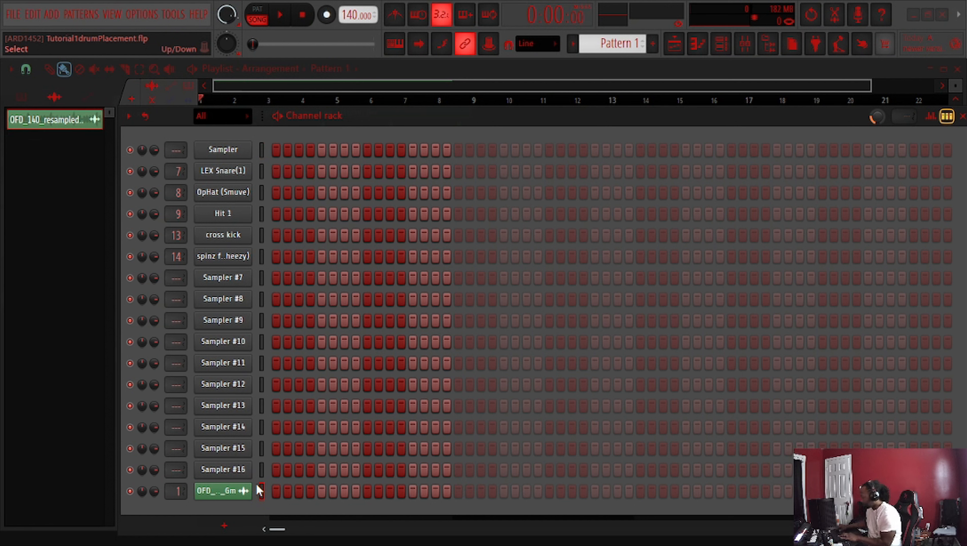
key("alt+Up")
key("alt+Up")
key("alt+Up")
key("alt+Up")
key("alt+Up")
key("alt+Up")
key("alt+Up")
key("alt+Up")
key("alt+Up")
key("alt+Up")
key("alt+Up")
key("alt+Up")
key("alt+Up")
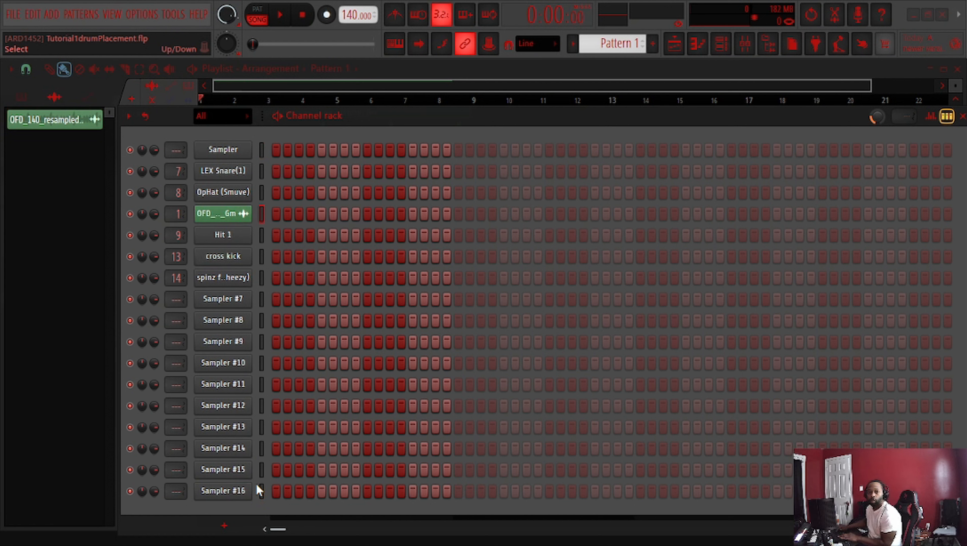
key("alt+Up")
key("alt+Up")
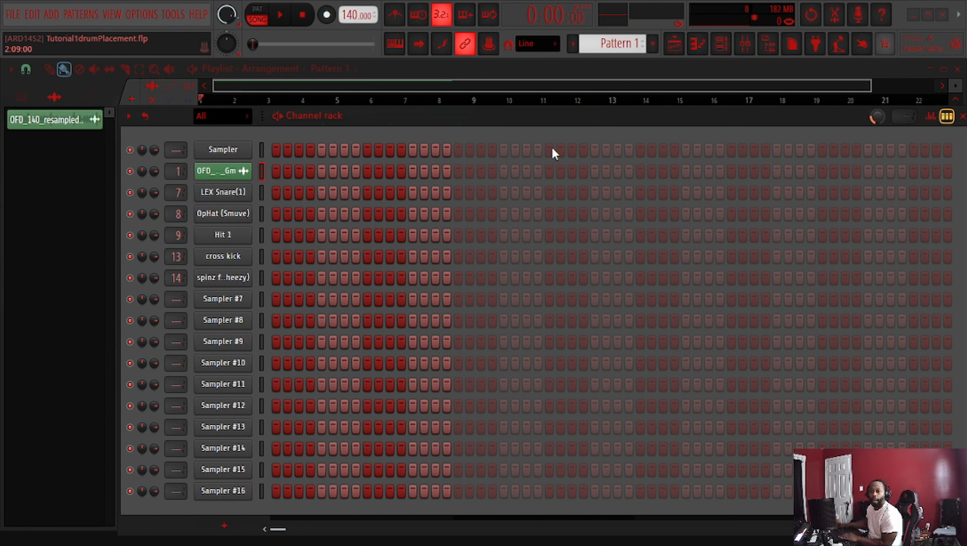
left_click_drag(578, 118, 578, 95)
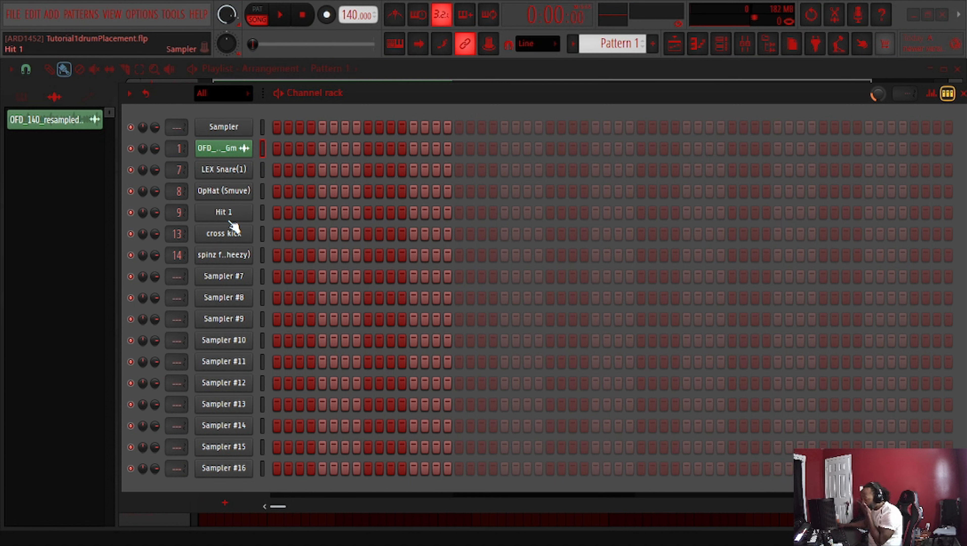
Step: Fill every 2 steps of the Hit 1 channel within the one-bar pattern
left_click_drag(396, 93, 966, 159)
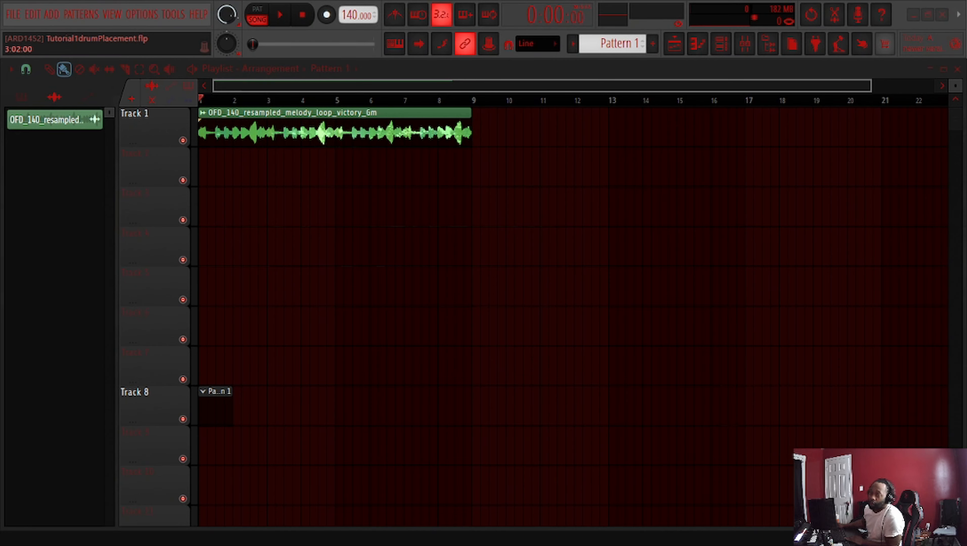
left_click_drag(966, 78, 676, 78)
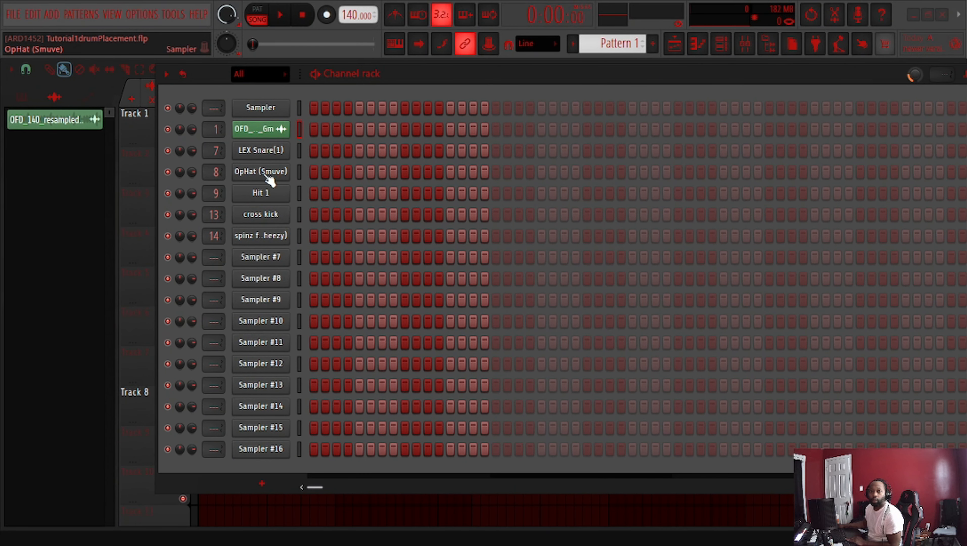
right_click(268, 197)
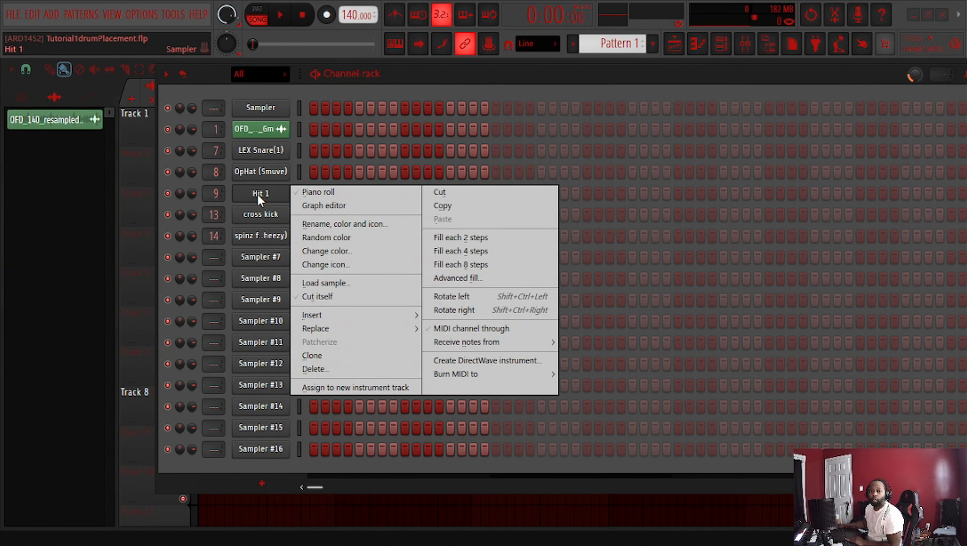
left_click(481, 240)
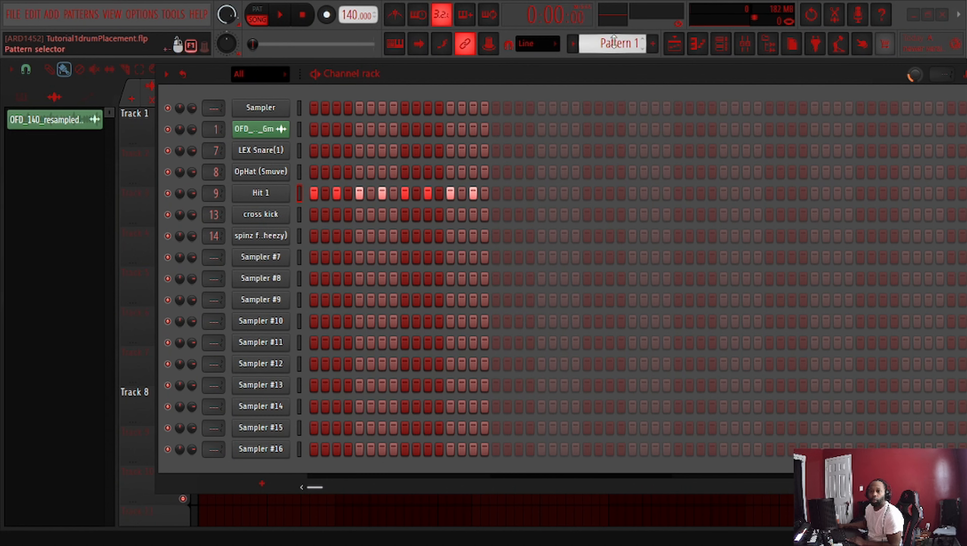
Step: Extend the pattern to four bars by enabling step 59 on Hit 1, and fill every 2 steps of that channel
left_click_drag(608, 72, 837, 146)
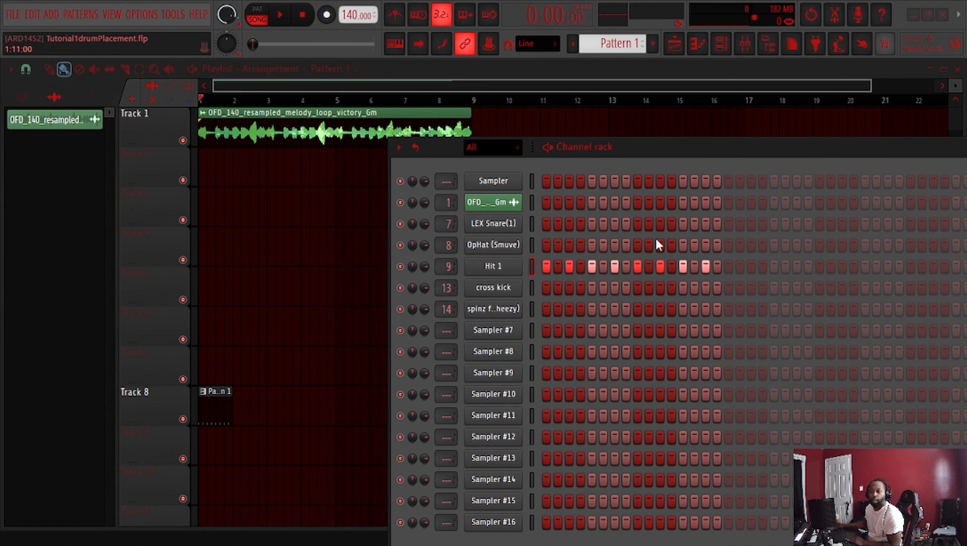
left_click_drag(749, 144, 522, 144)
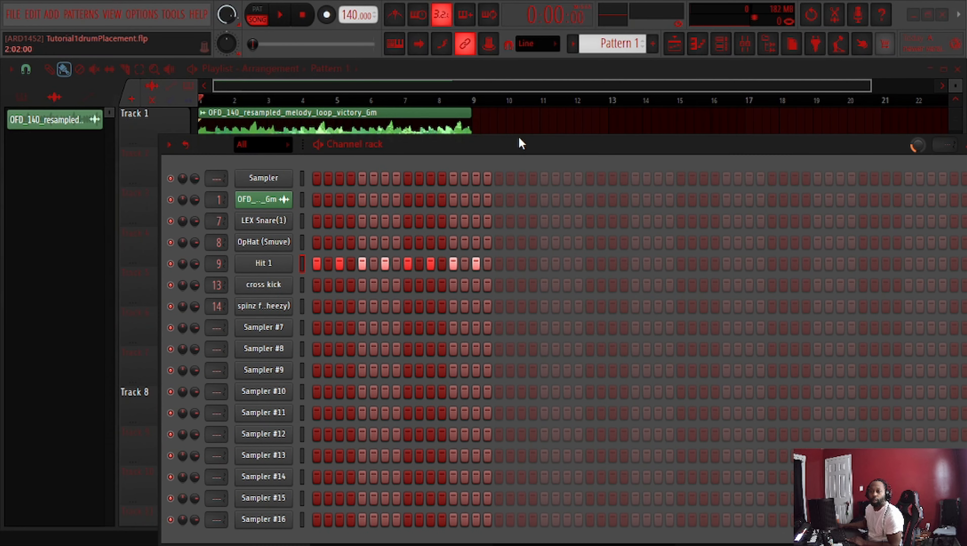
left_click_drag(872, 164, 825, 150)
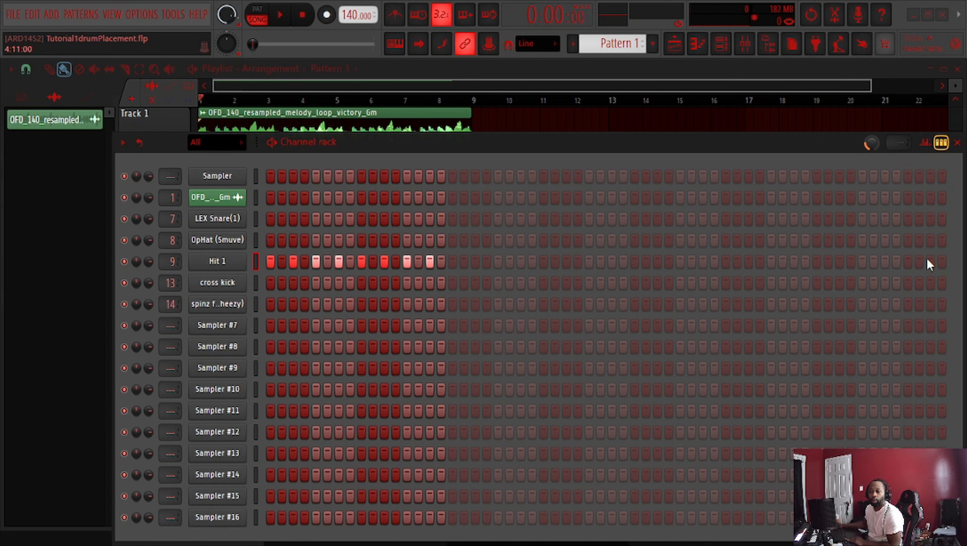
left_click(930, 262)
right_click(250, 260)
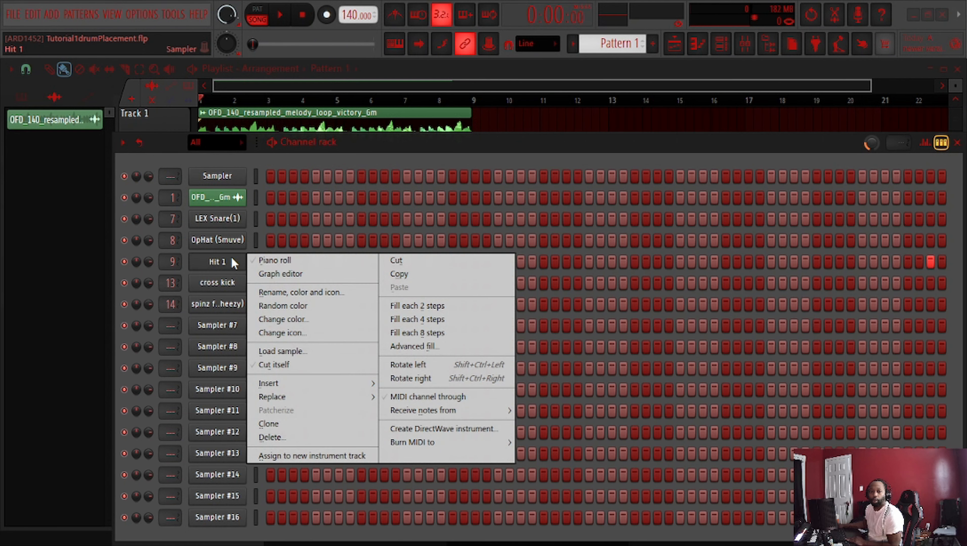
left_click(437, 307)
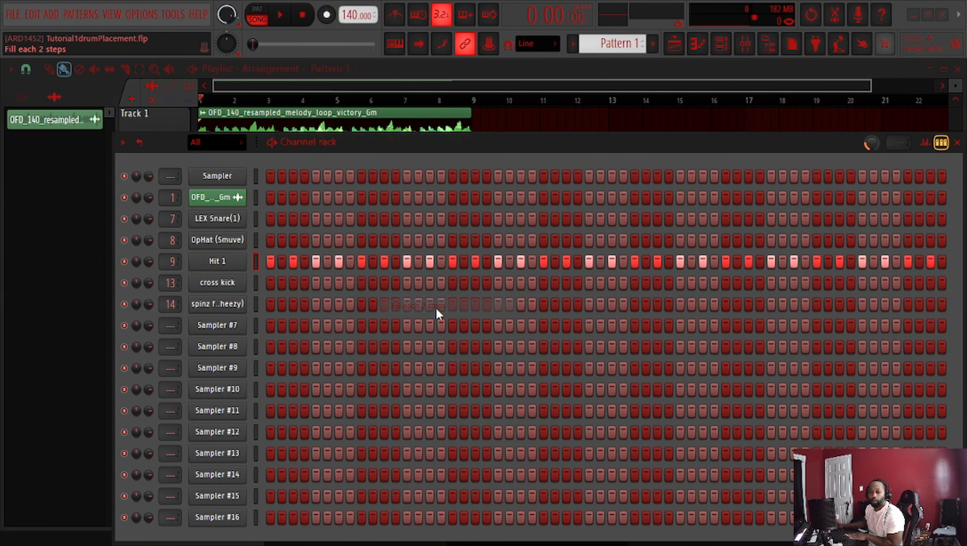
Step: Play the song from the start to hear the Hit 1 pattern against the melody loop
left_click_drag(687, 150, 643, 216)
key("space")
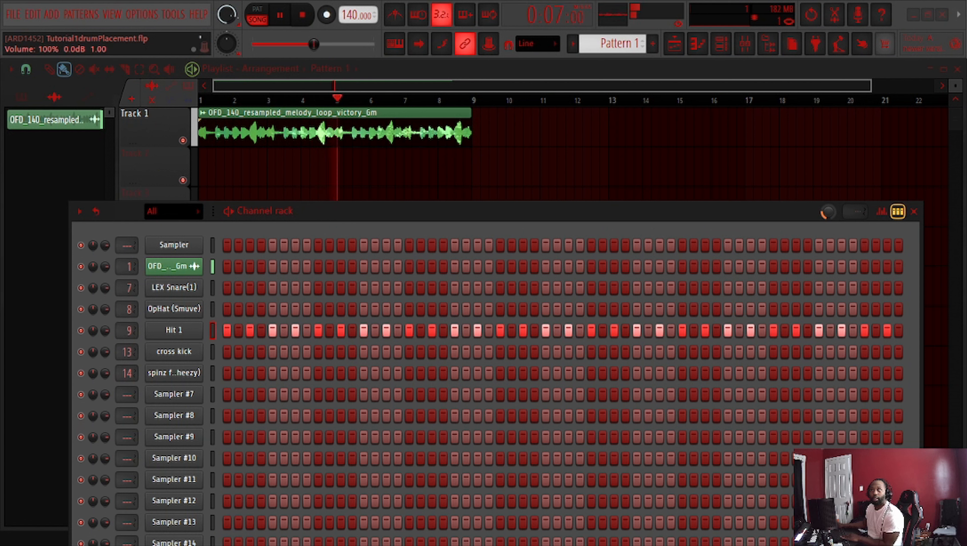
key("space")
key("space")
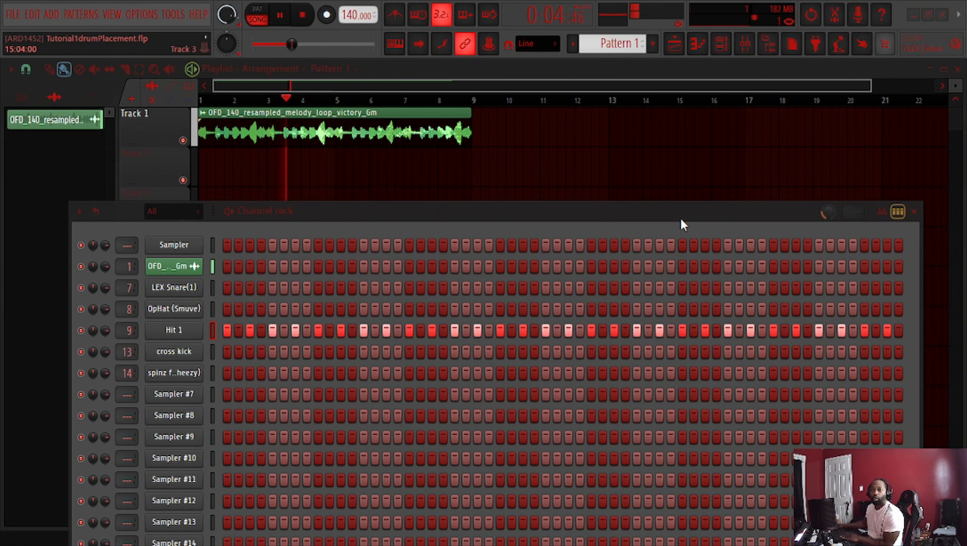
left_click_drag(680, 219, 702, 74)
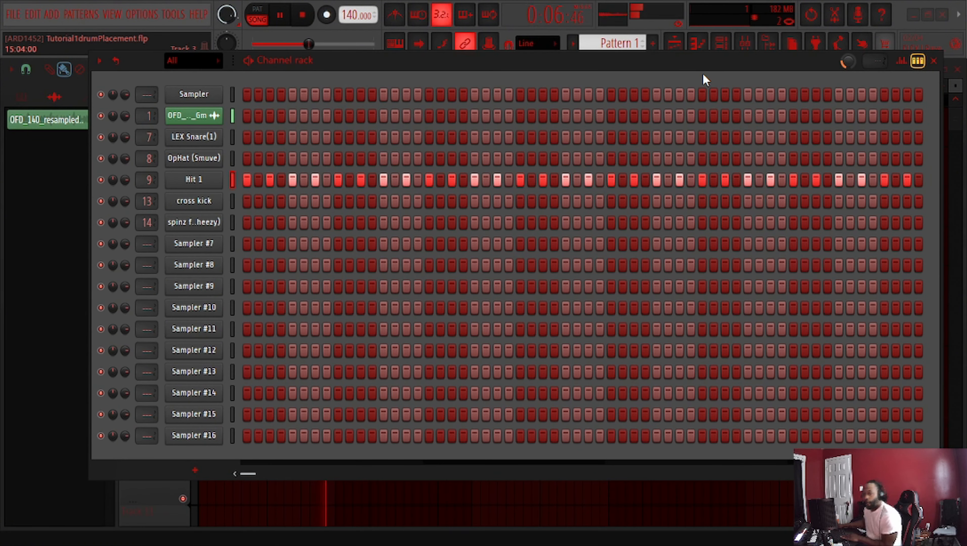
key("space")
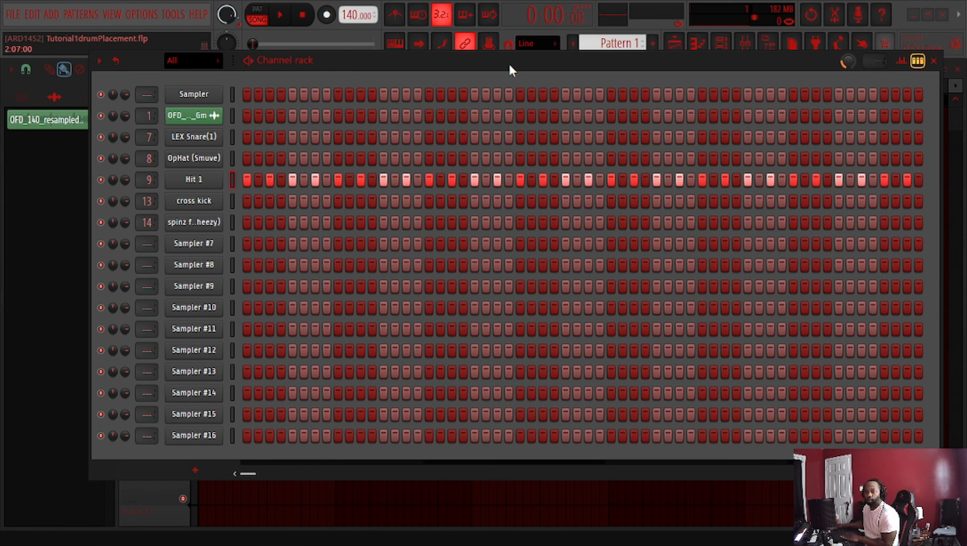
Step: Place LEX Snare(1) hits on steps 9, 25, 41 and 57, and play them with the melody
left_click_drag(510, 61, 528, 81)
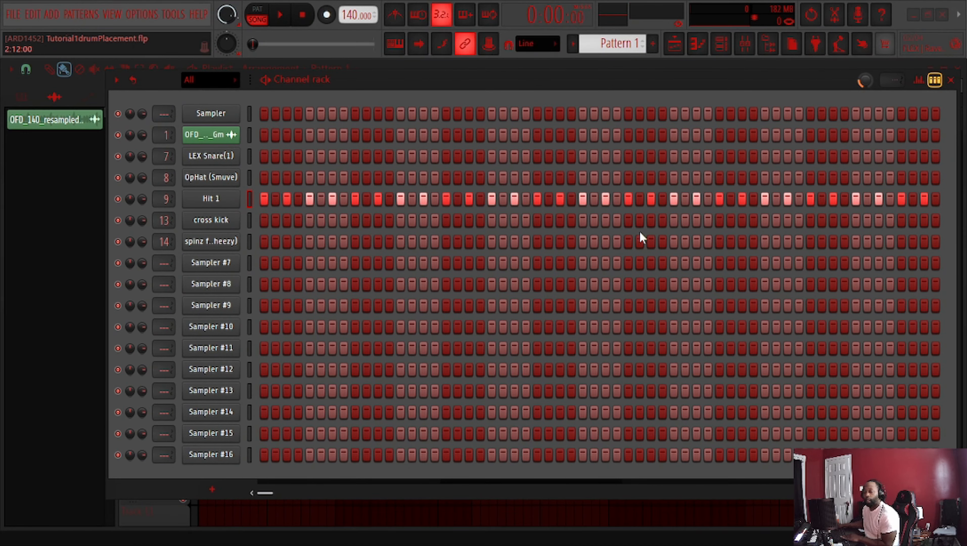
left_click_drag(696, 86, 612, 74)
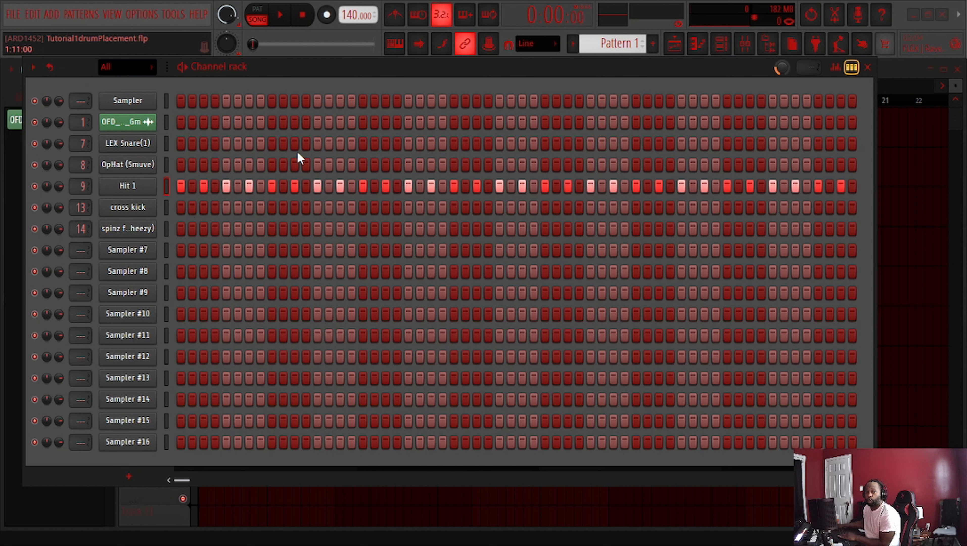
left_click(272, 165)
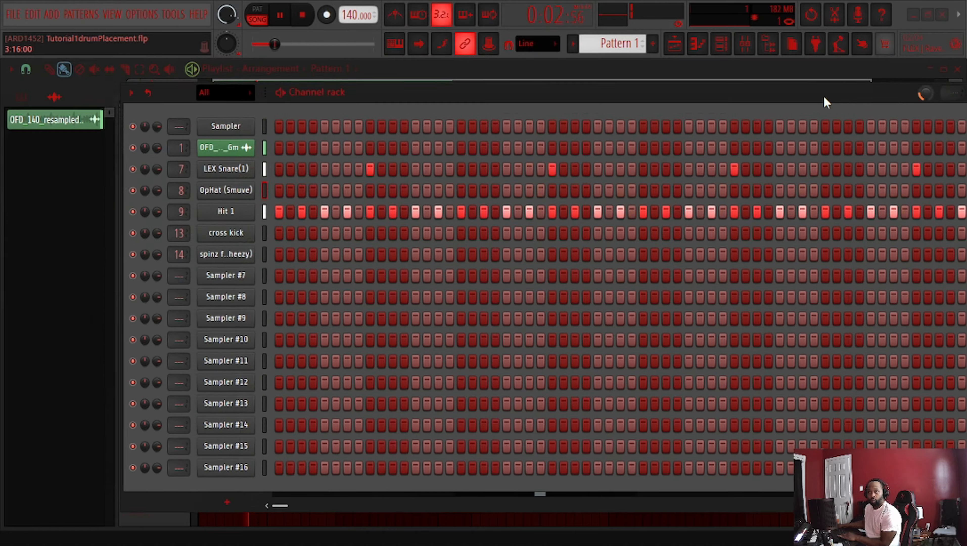
left_click_drag(824, 99, 896, 105)
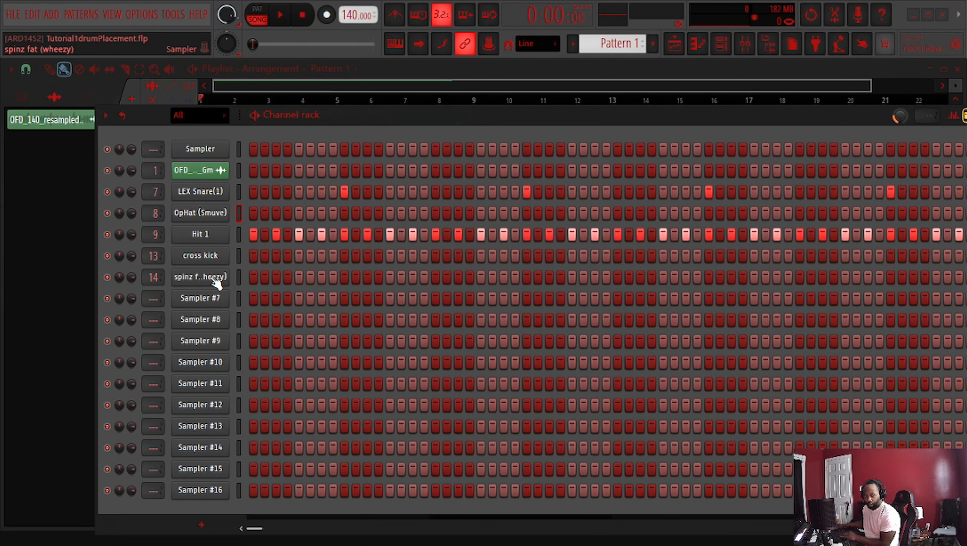
Step: Preview the cross kick and spinz fat (wheezy) samples in their channel settings
left_click(193, 258)
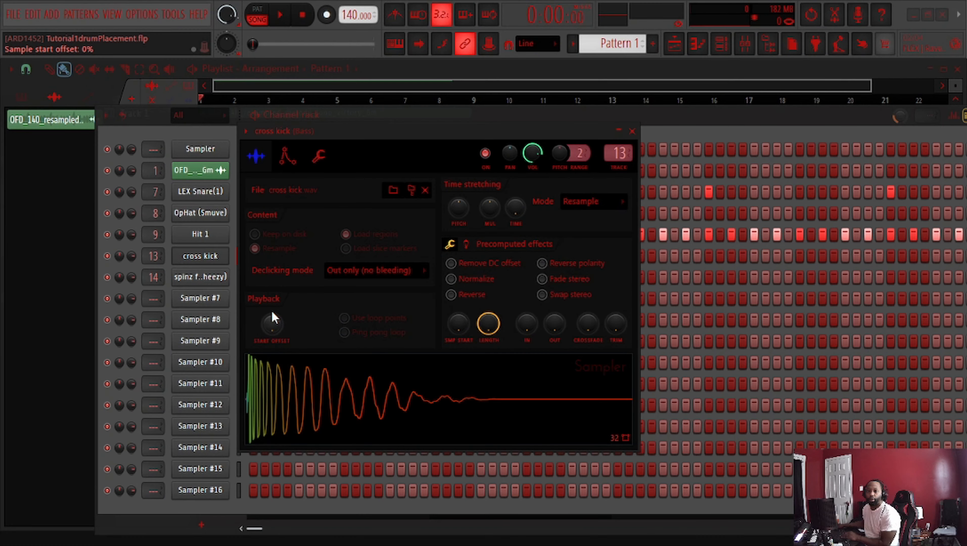
left_click_drag(321, 380, 324, 384)
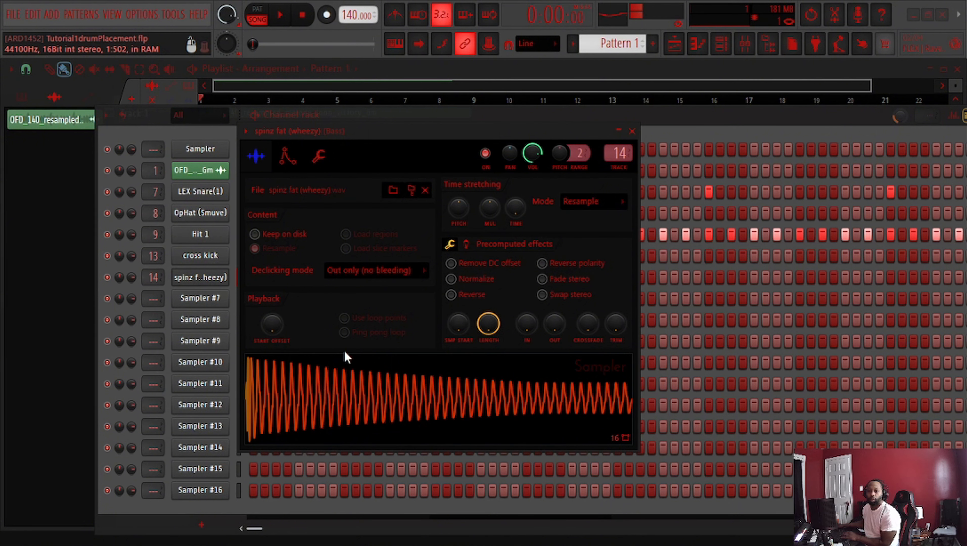
left_click(469, 244)
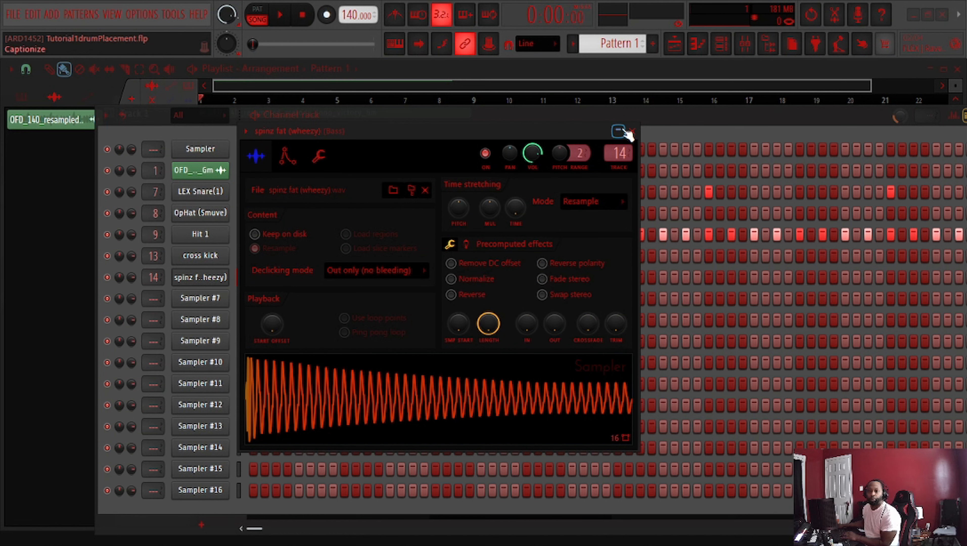
left_click(632, 130)
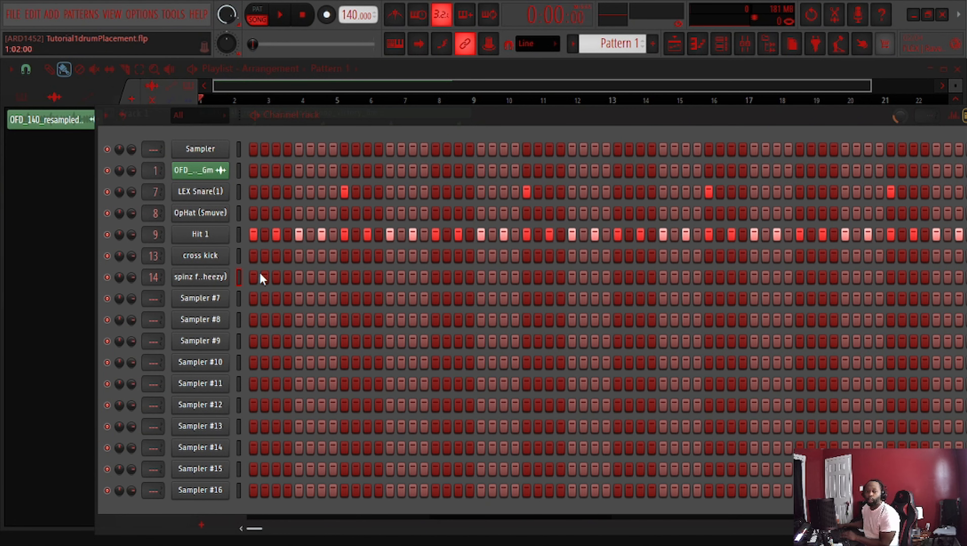
Step: Place a spinz fat (wheezy) hit on step 1 of the pattern
left_click(215, 276)
left_click(632, 130)
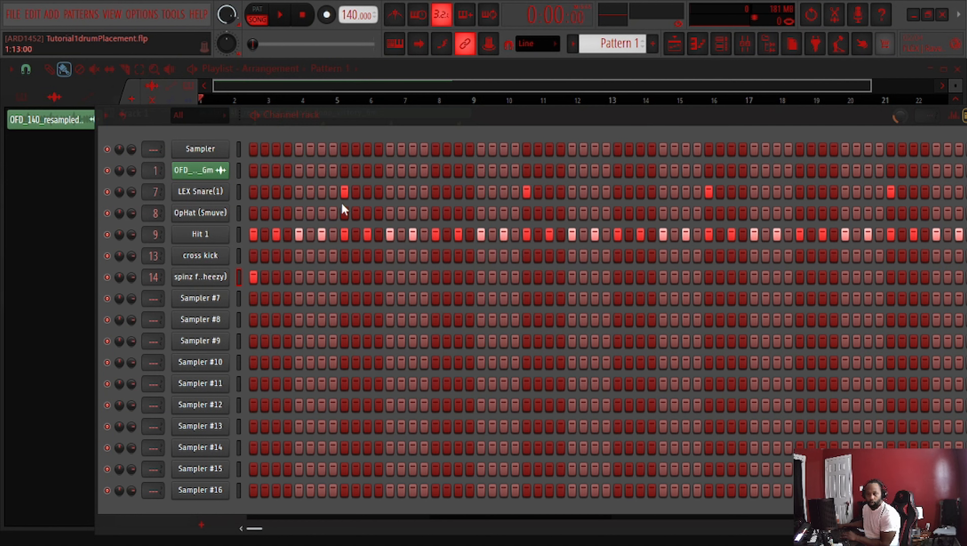
Step: Review the cut group of the spinz fat (wheezy) channel, play the beat briefly, and show the sample's boost, EQ and reverb effects
left_click(200, 278)
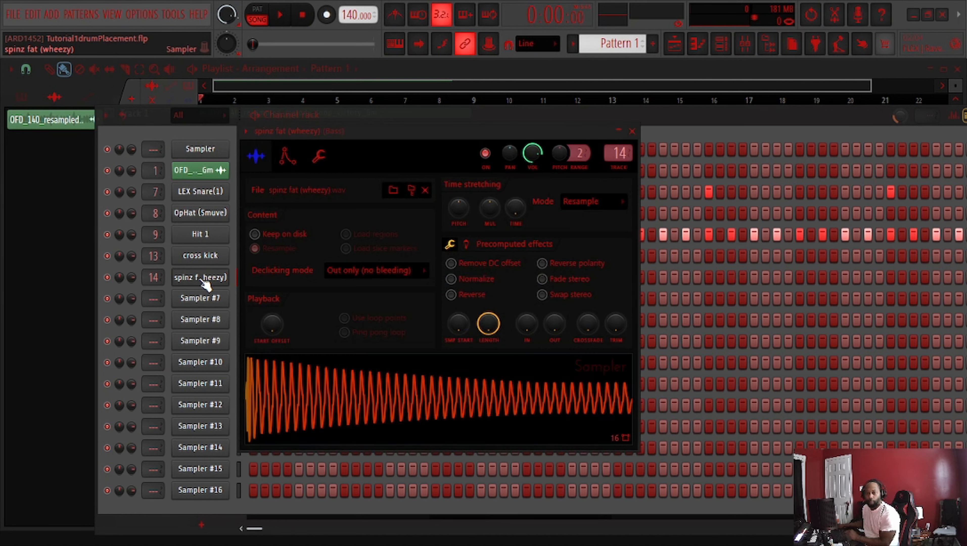
left_click(321, 158)
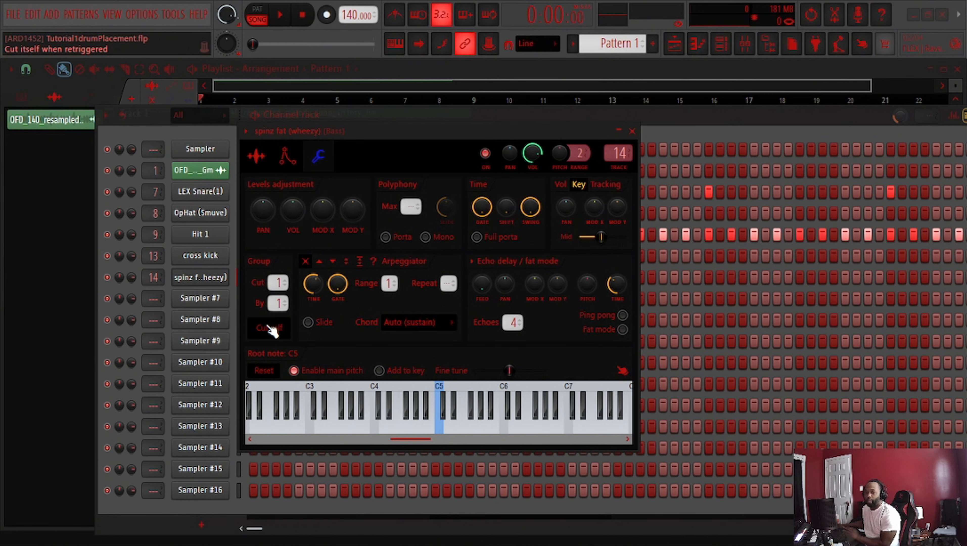
left_click(265, 161)
key("space")
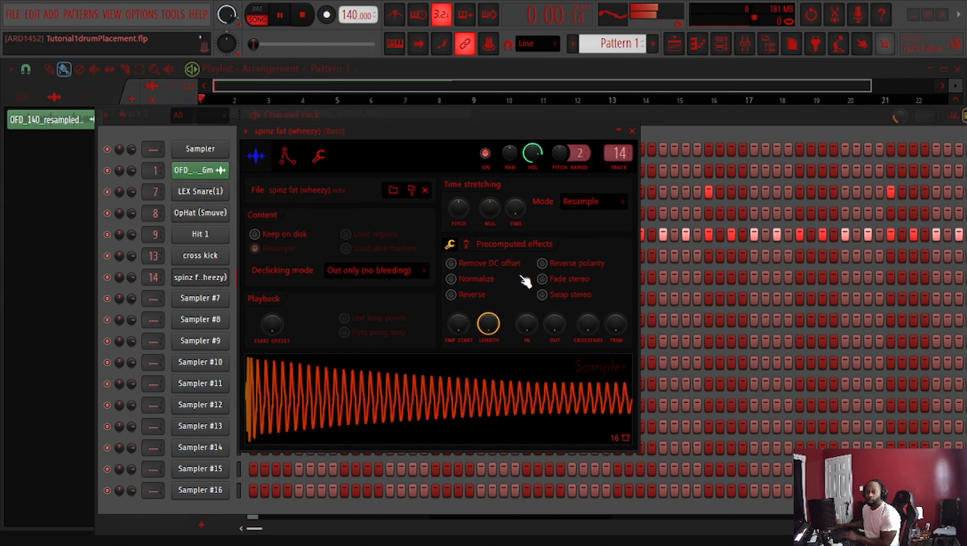
key("space")
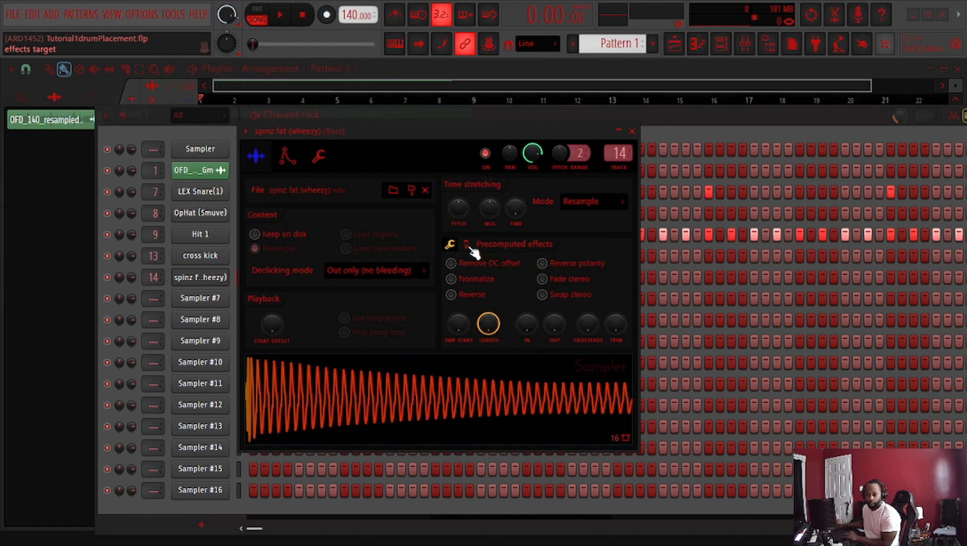
left_click(467, 245)
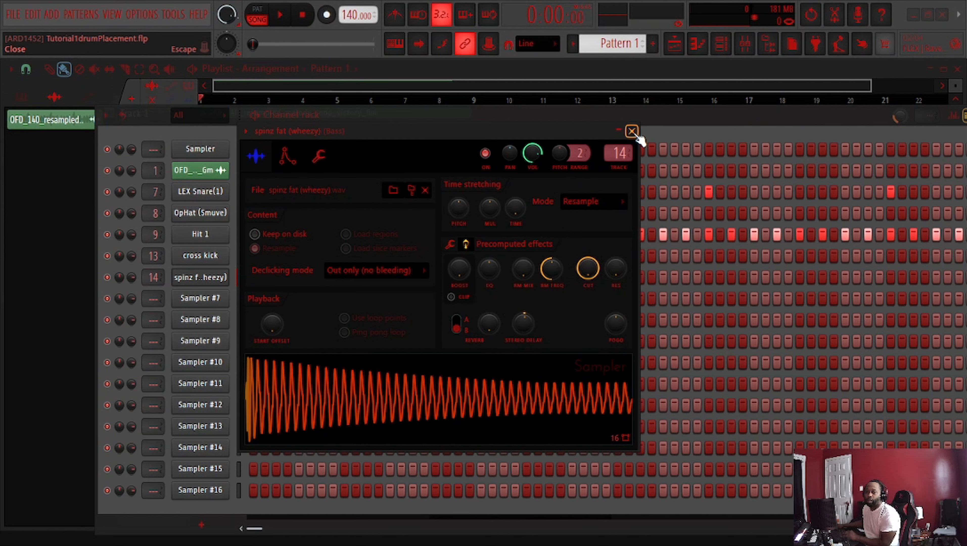
Step: Set the spinz fat (wheezy) stereo delay to 6% right, play the beat briefly, and close the channel settings
mouse_move(523, 326)
left_mouse_down()
mouse_move(523, 335)
mouse_move(522, 322)
left_mouse_up()
key("space")
key("space")
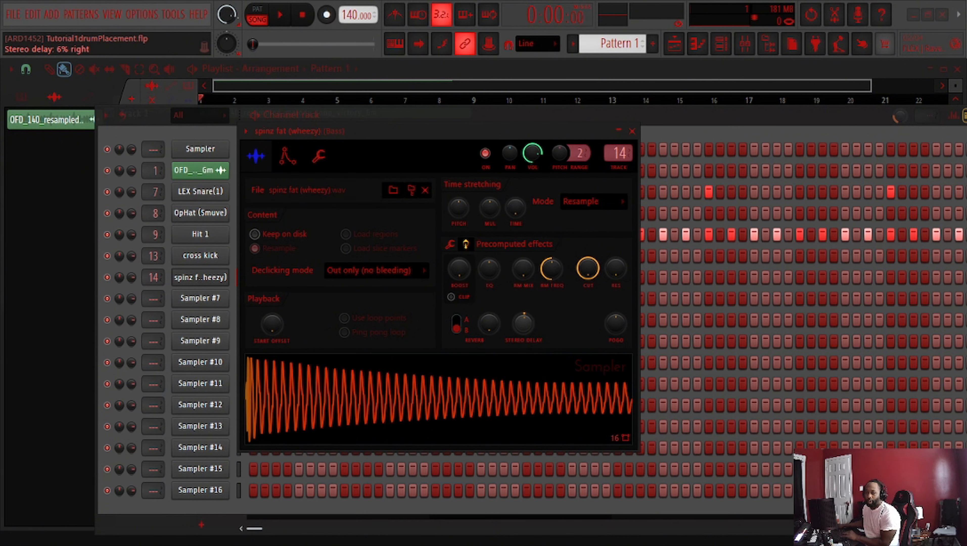
key("space")
key("space")
key("space")
left_click(632, 131)
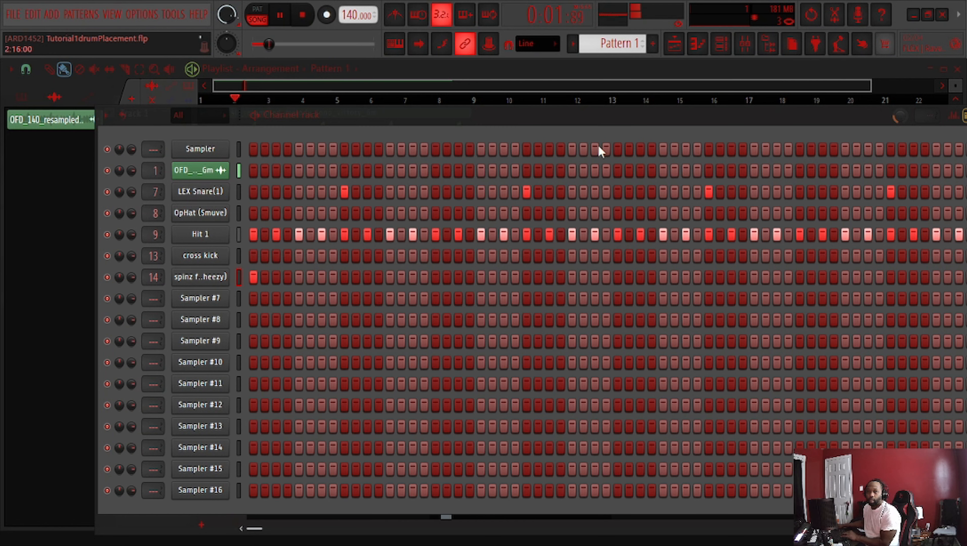
key("space")
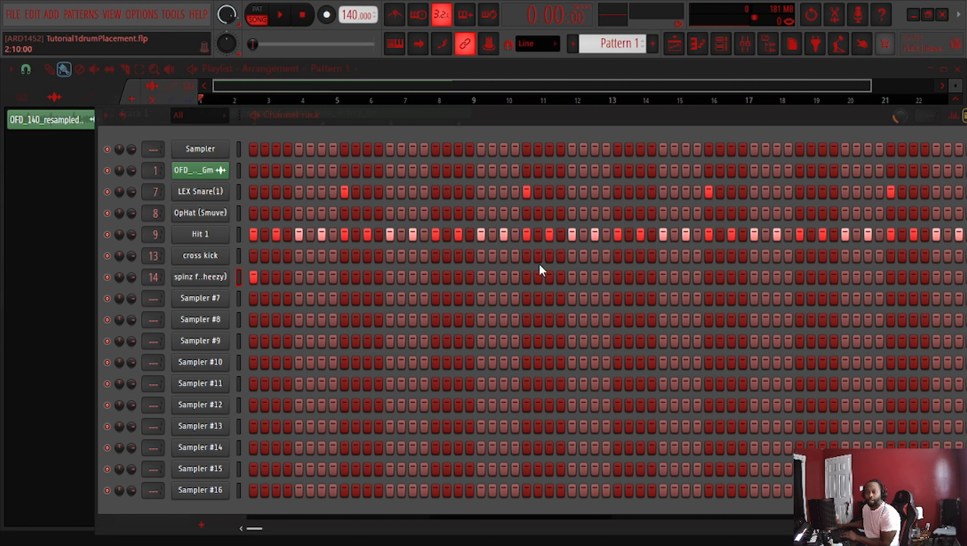
Step: Add spinz fat (wheezy) hits on steps 17, 33 and 49, and play them with the melody
left_click(434, 298)
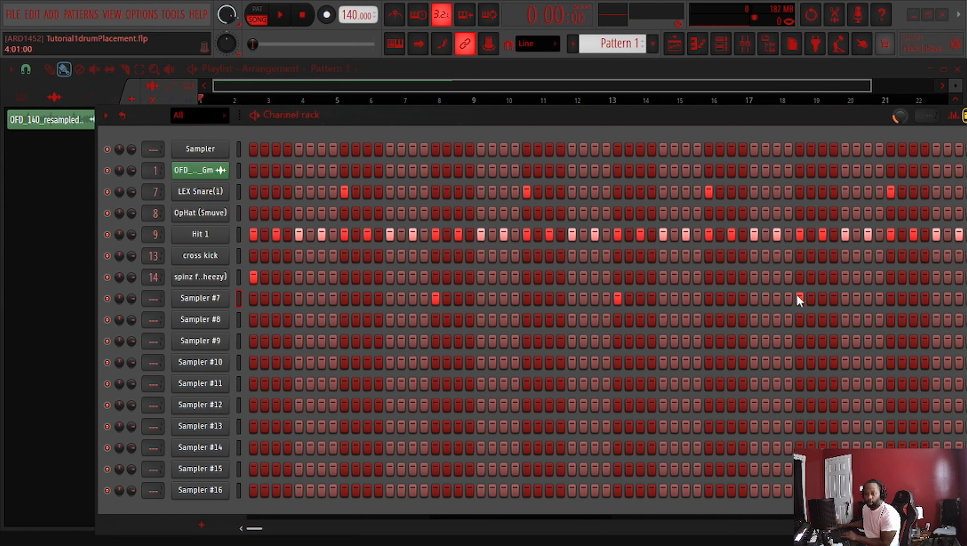
left_click_drag(802, 116, 722, 120)
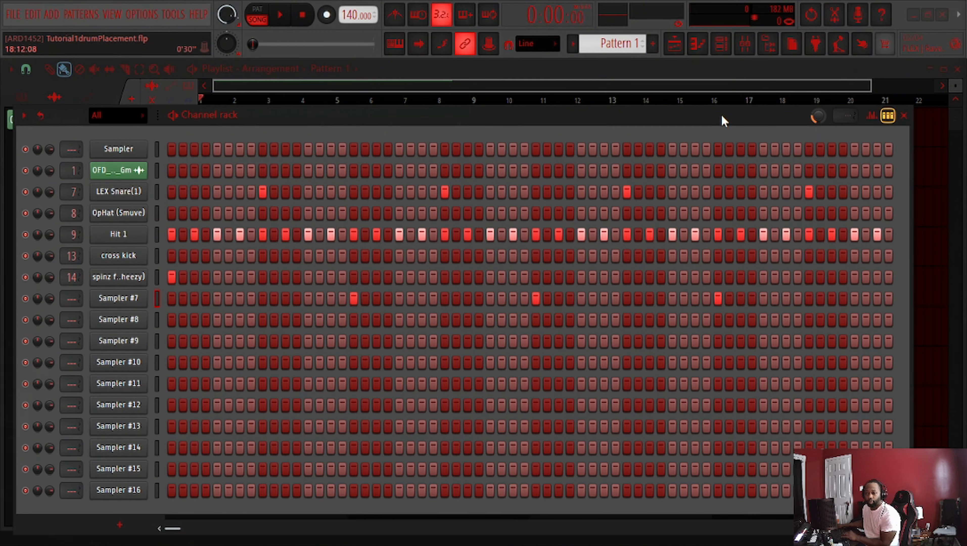
key("space")
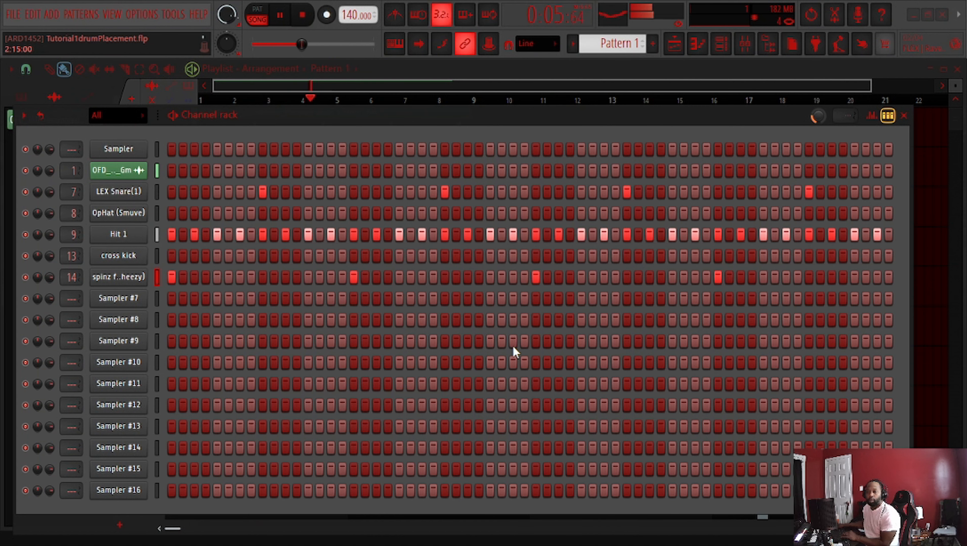
key("space")
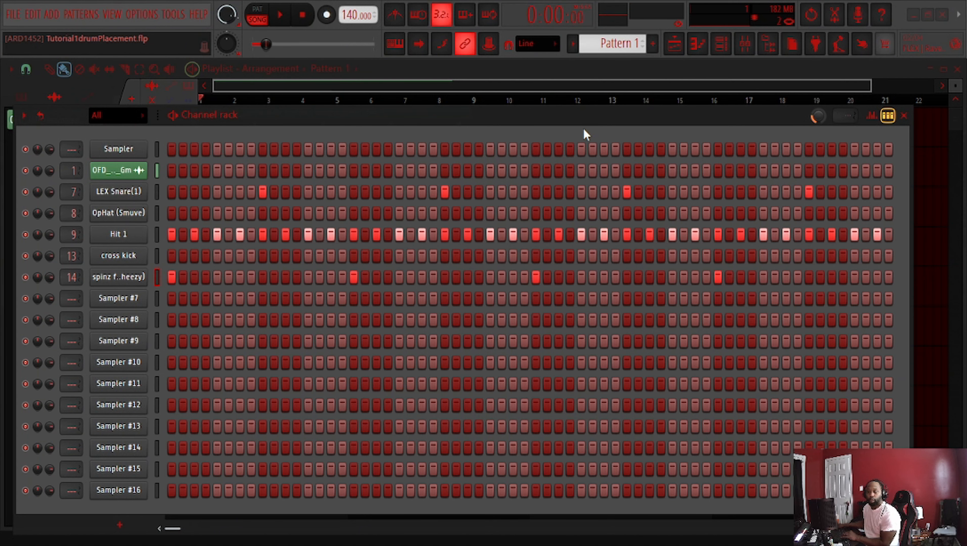
Step: Place a second Pattern 1 clip at bar 5 of Track 8 in the playlist, and play the arrangement briefly
left_click_drag(585, 134, 326, 442)
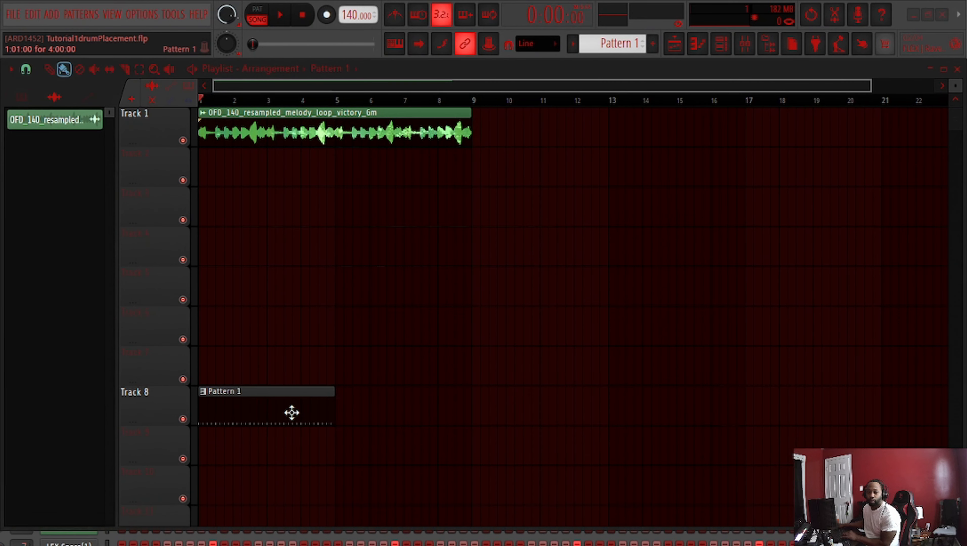
left_click(291, 413)
left_click(354, 410)
left_click_drag(398, 406, 382, 406)
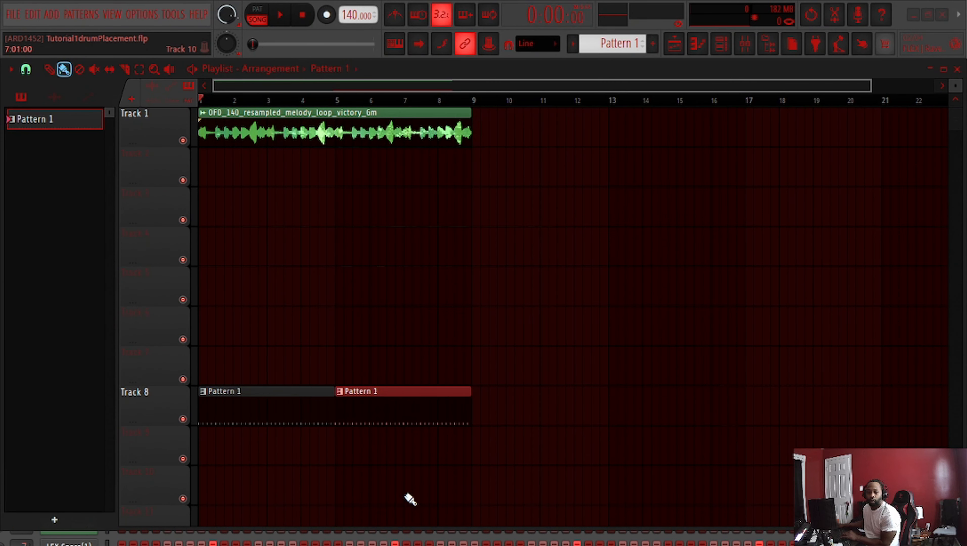
left_click(396, 537)
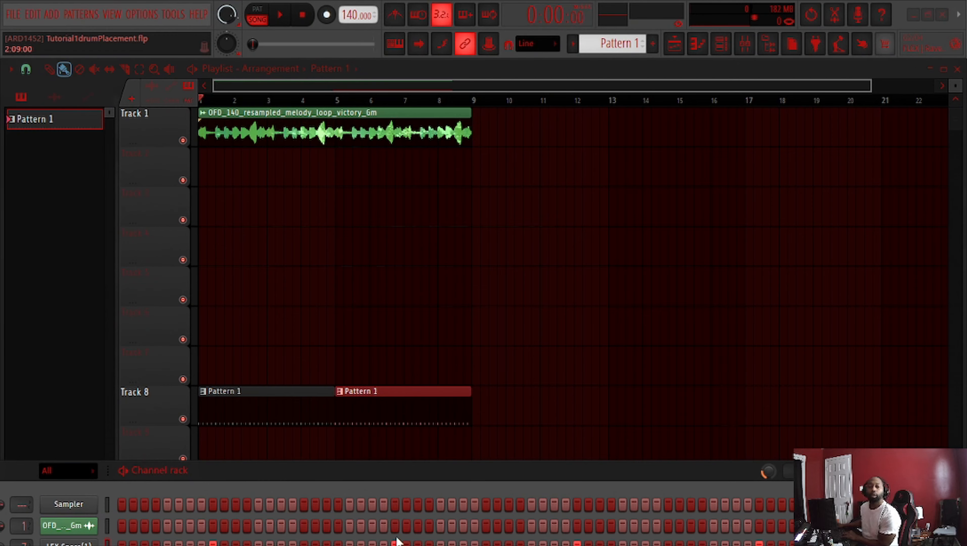
left_click_drag(416, 489, 555, 159)
key("space")
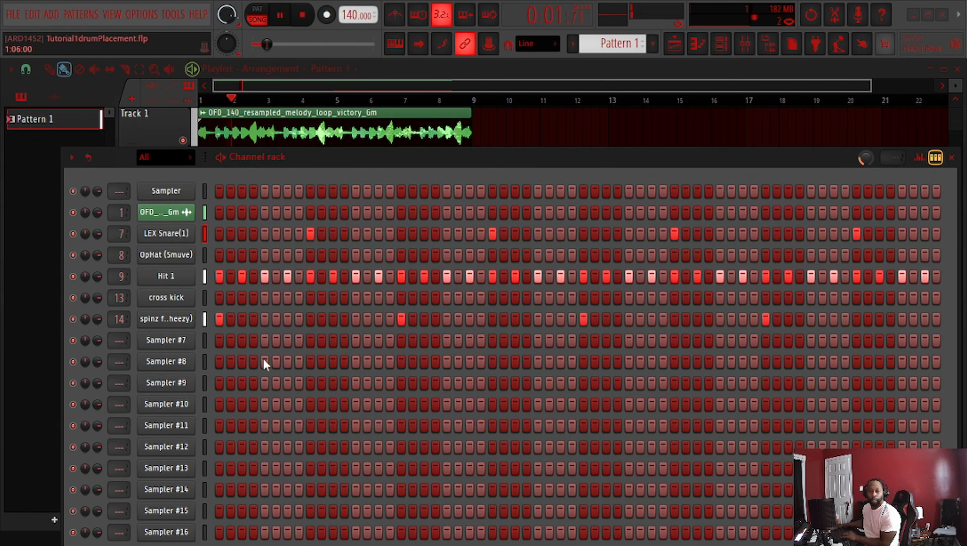
left_click_drag(415, 168, 396, 107)
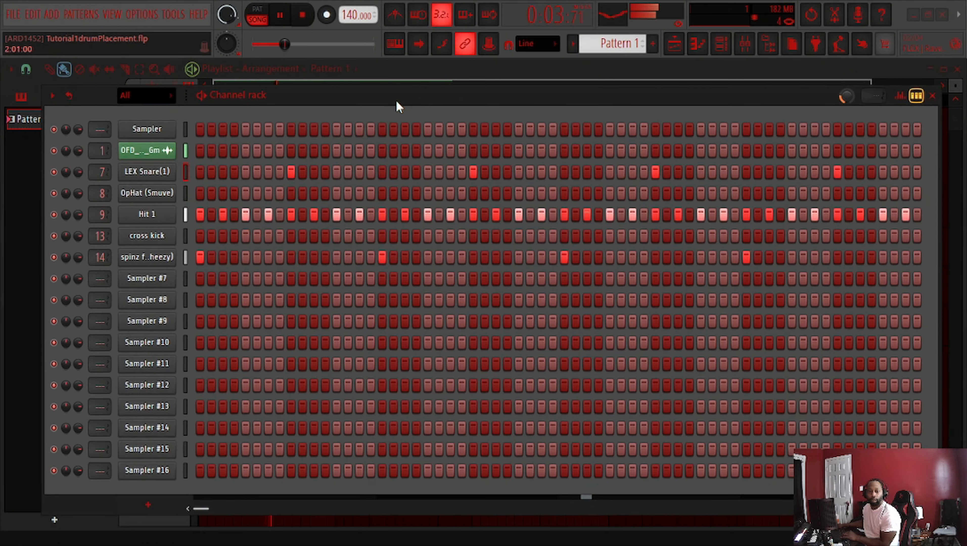
key("space")
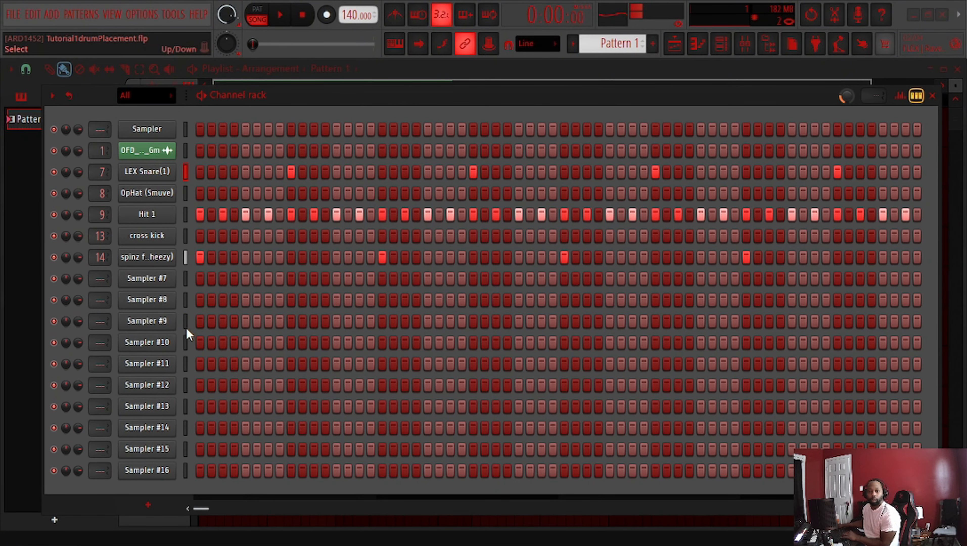
Step: Add spinz fat (wheezy) hits on steps 7, 19, 39, 51, 55, 60, 62 and 63 while the beat plays
left_click(258, 259)
left_click(266, 257)
key("space")
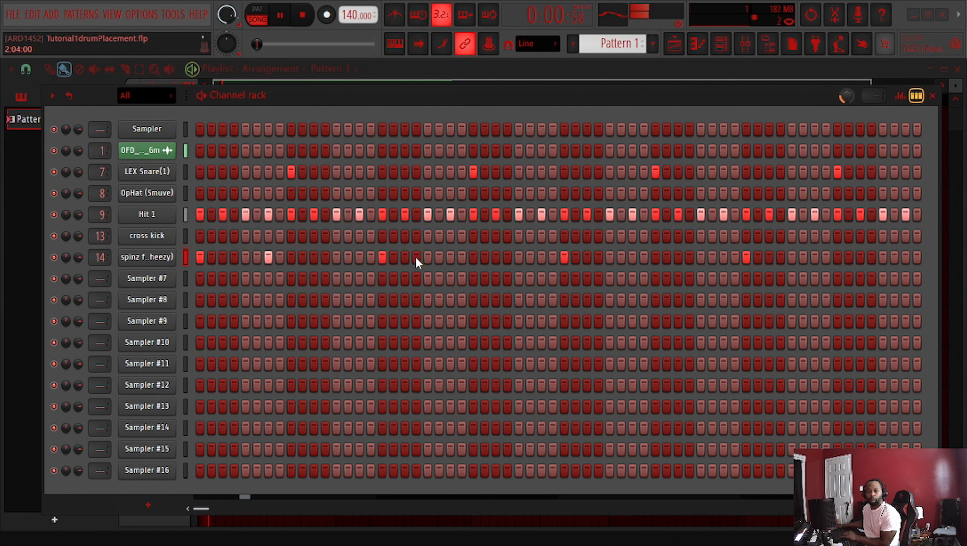
left_click(405, 257)
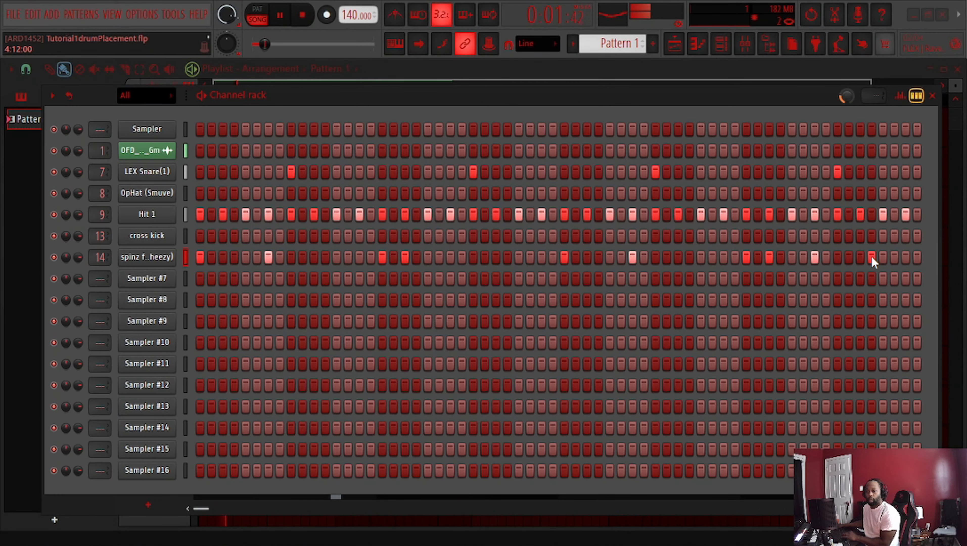
left_click(905, 257)
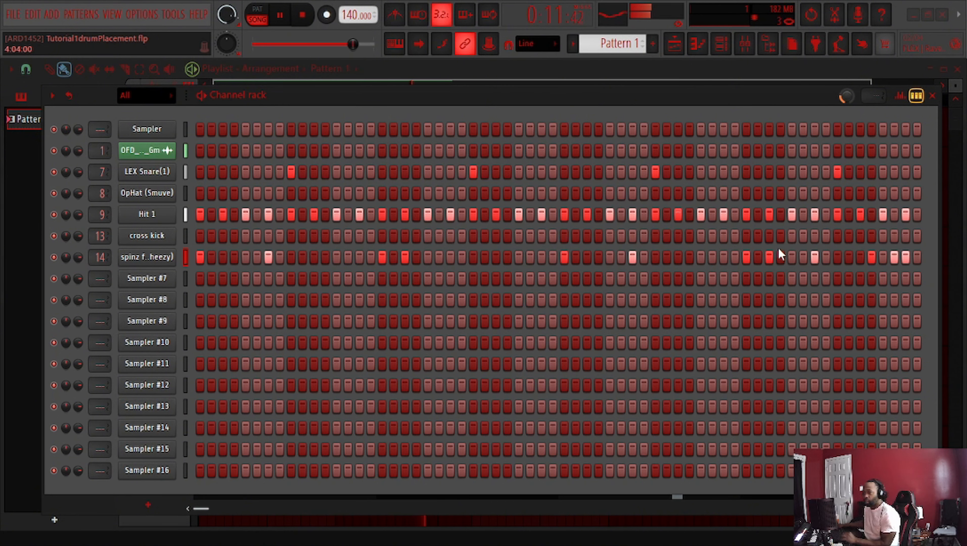
Step: Delete the second Pattern 1 clip at bar 5 of Track 8 and return to the channel rack
left_click_drag(723, 95, 572, 435)
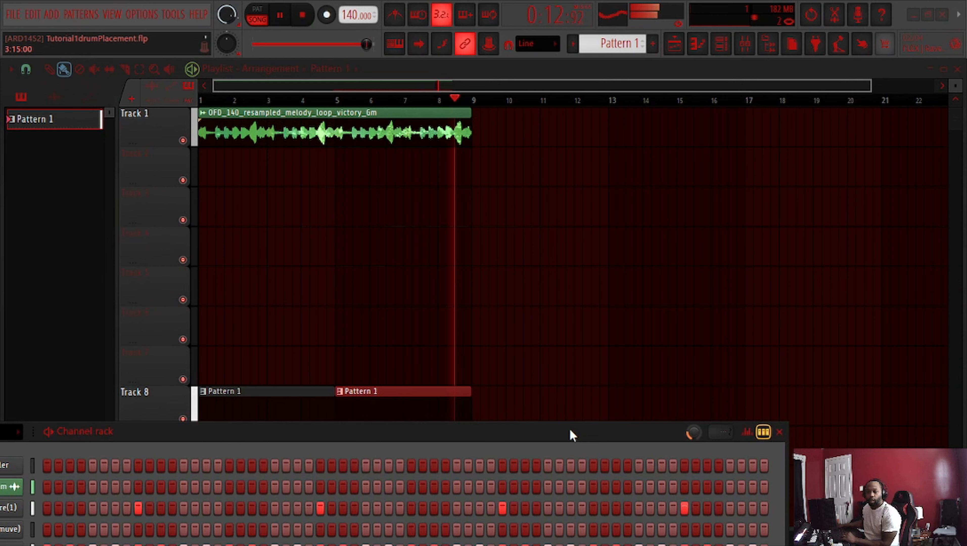
right_click(373, 399)
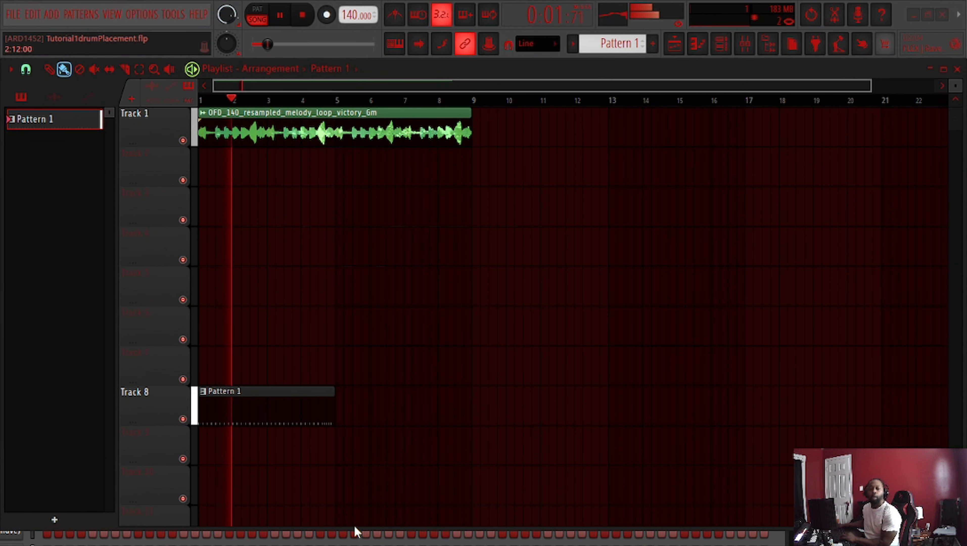
left_click(364, 535)
left_click_drag(384, 444, 544, 173)
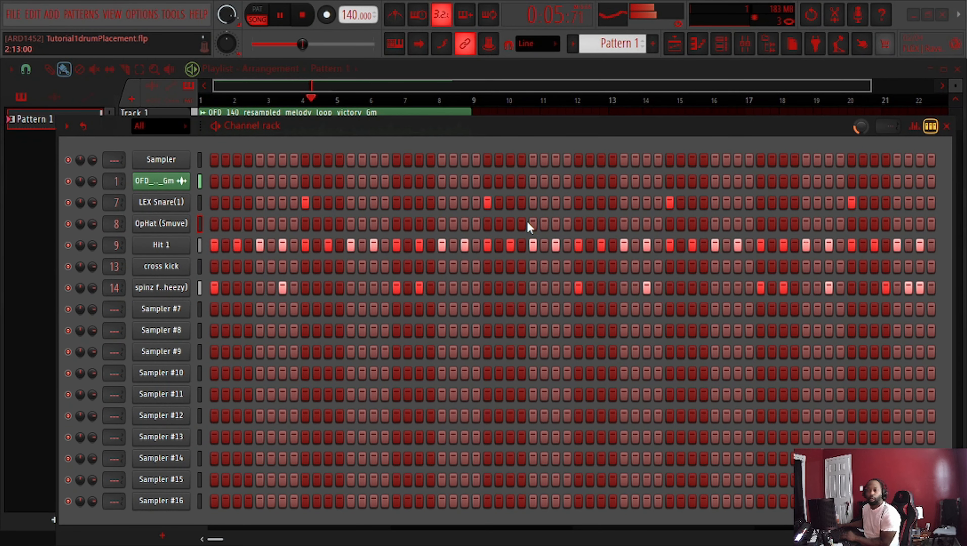
Step: Duplicate the Hit 1 notes of bars 1 to 4 into bars 5 to 8 in the piano roll
left_click(697, 44)
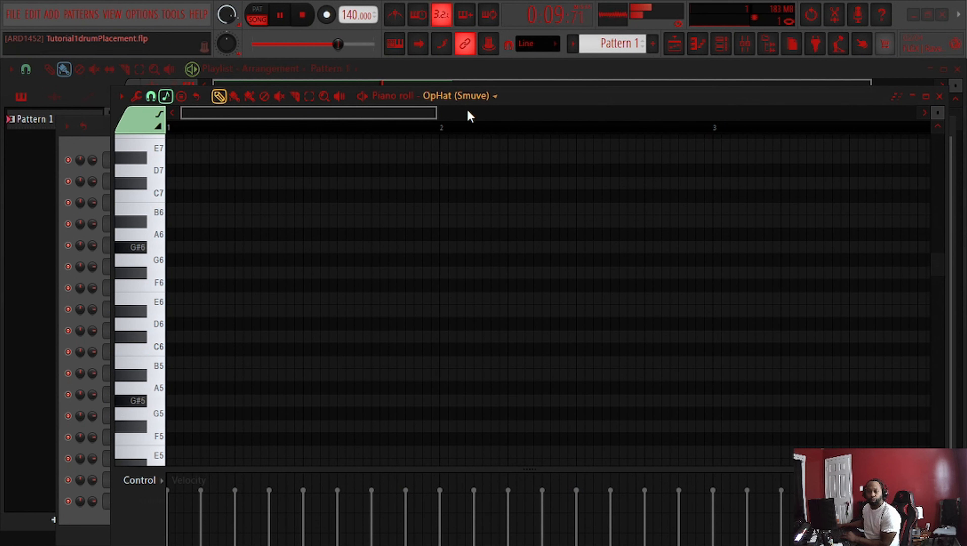
scroll(460, 102, "up", 1)
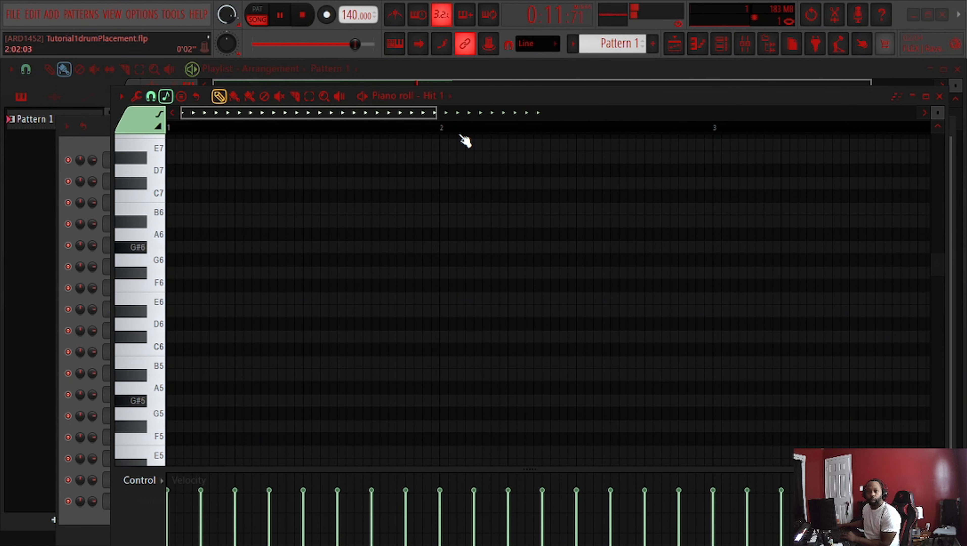
scroll(460, 132, "down", 5)
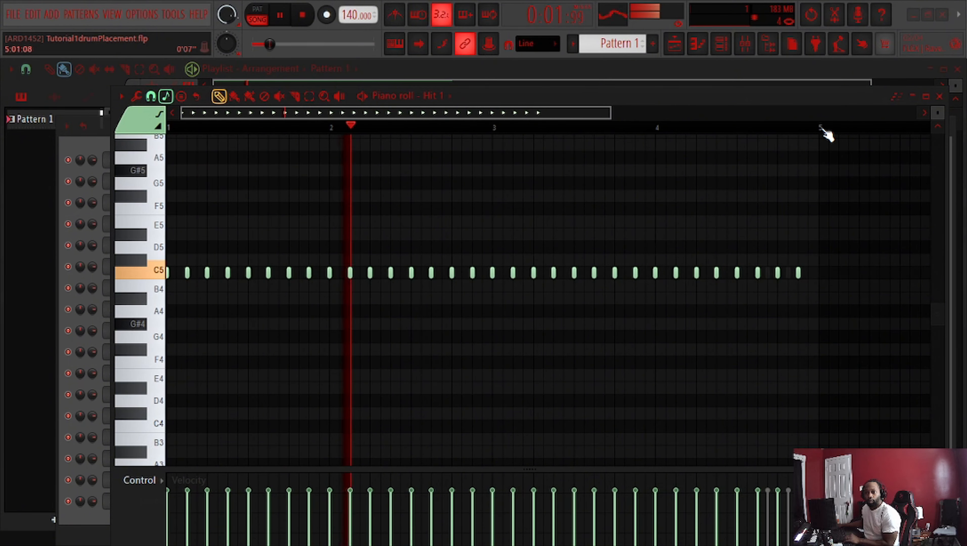
left_click_drag(821, 129, 777, 144)
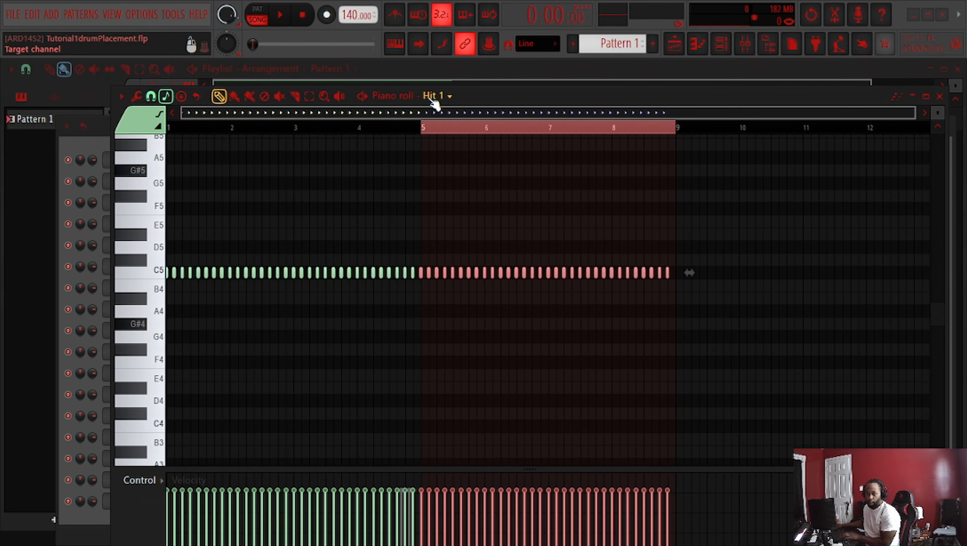
Step: Duplicate all spinz fat (wheezy) notes of bars 1 to 4 into bars 5 to 8
scroll(432, 100, "down", 1)
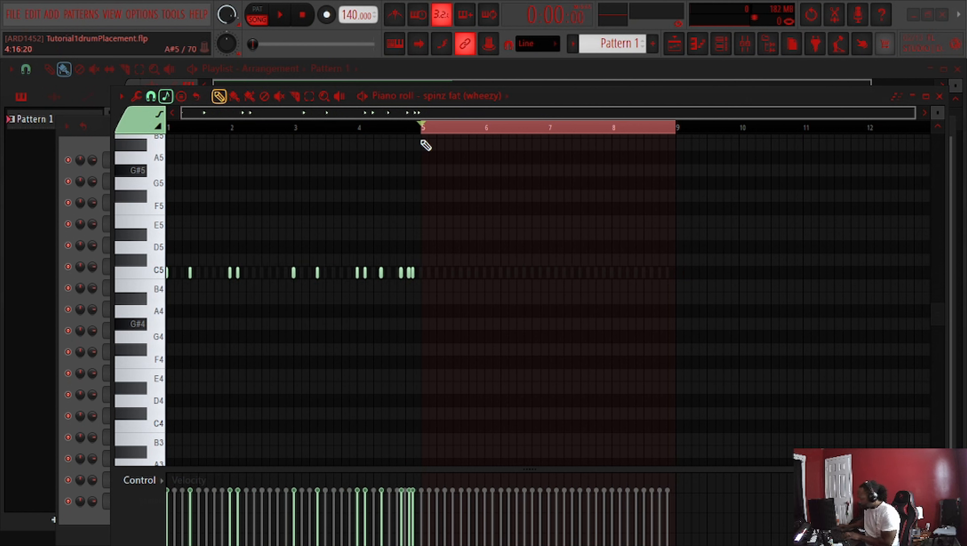
key("ctrl+a")
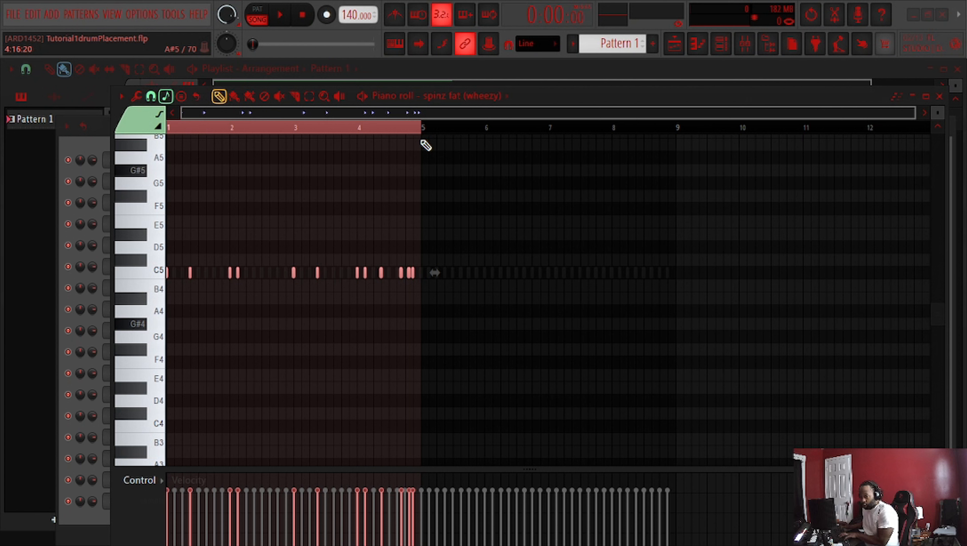
key("ctrl+b")
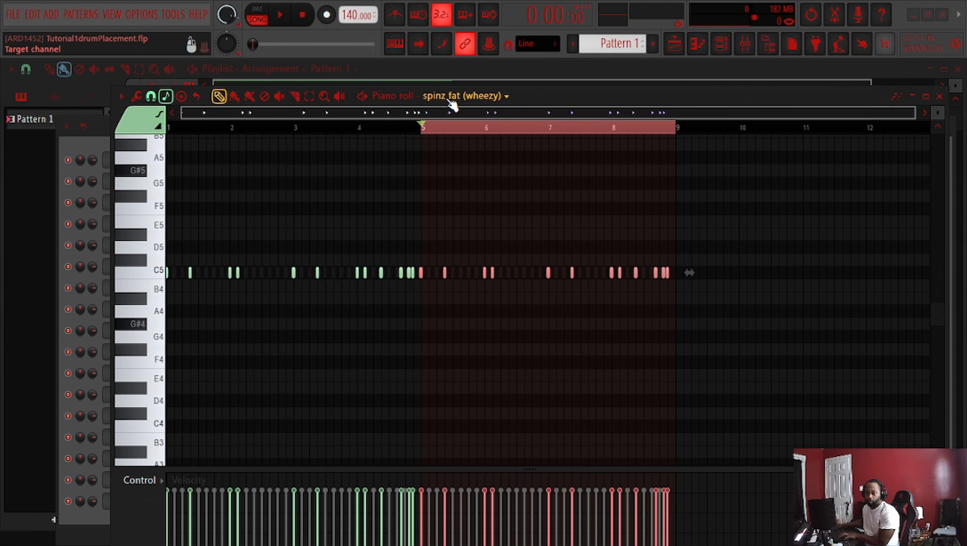
Step: Duplicate the LEX Snare(1) notes into bars 5 to 8, play the extended pattern, and return to the channel rack
scroll(449, 101, "down", 1)
key("ctrl+a")
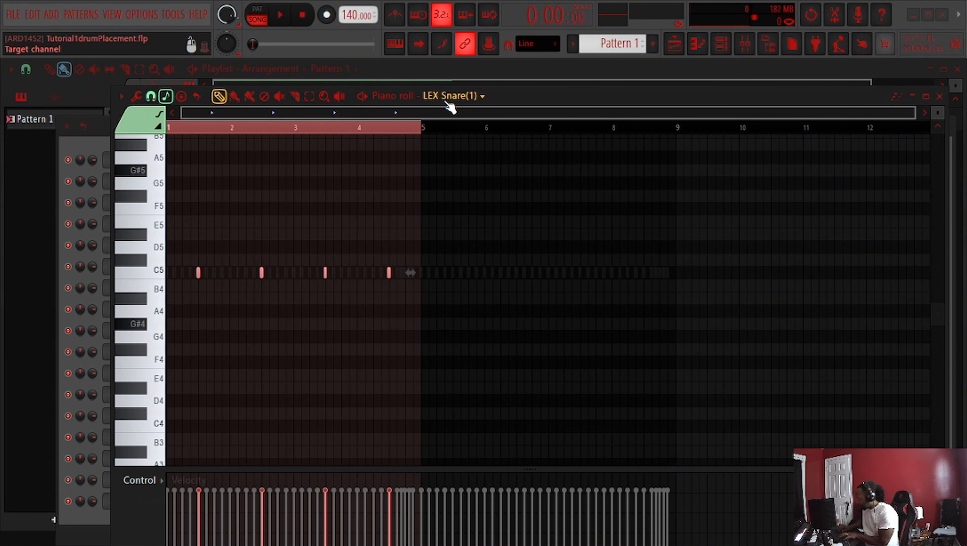
key("ctrl+b")
key("space")
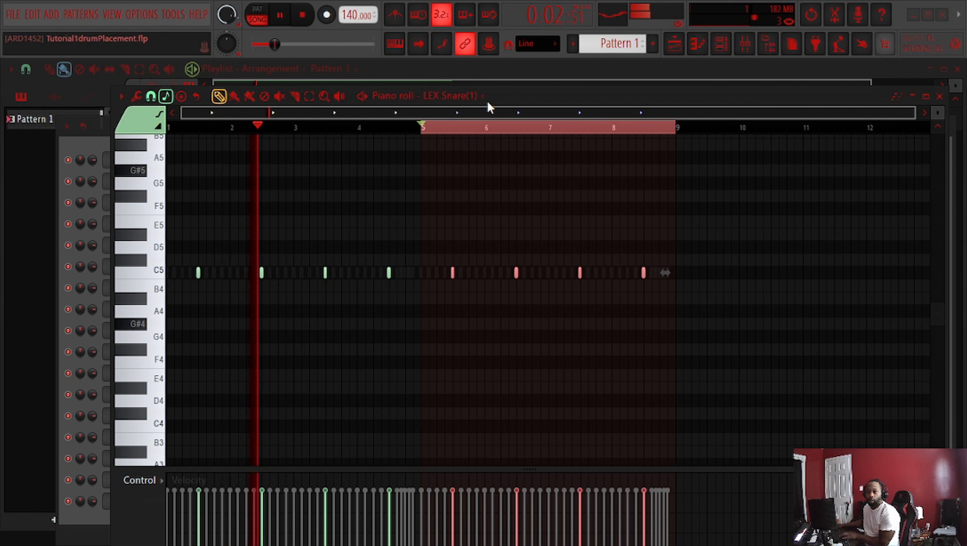
left_click(698, 45)
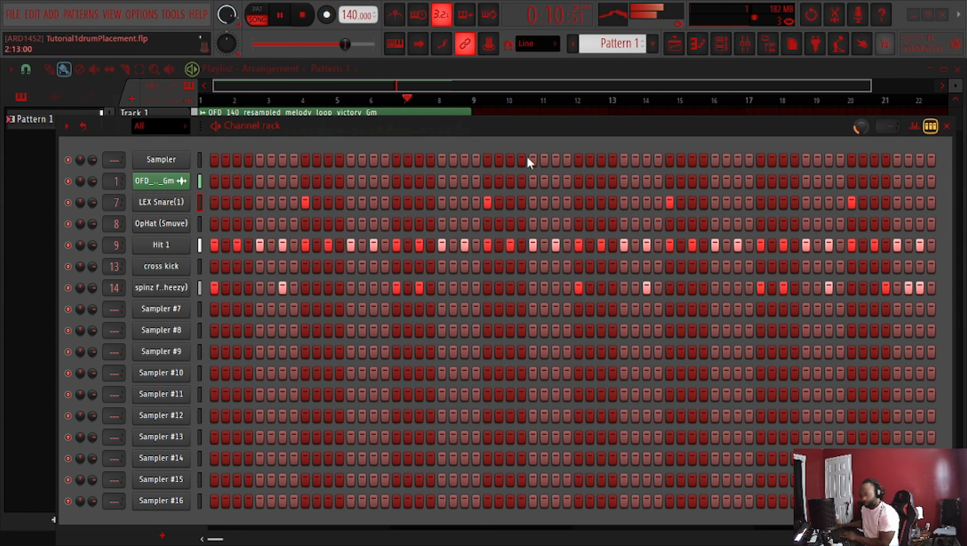
key("space")
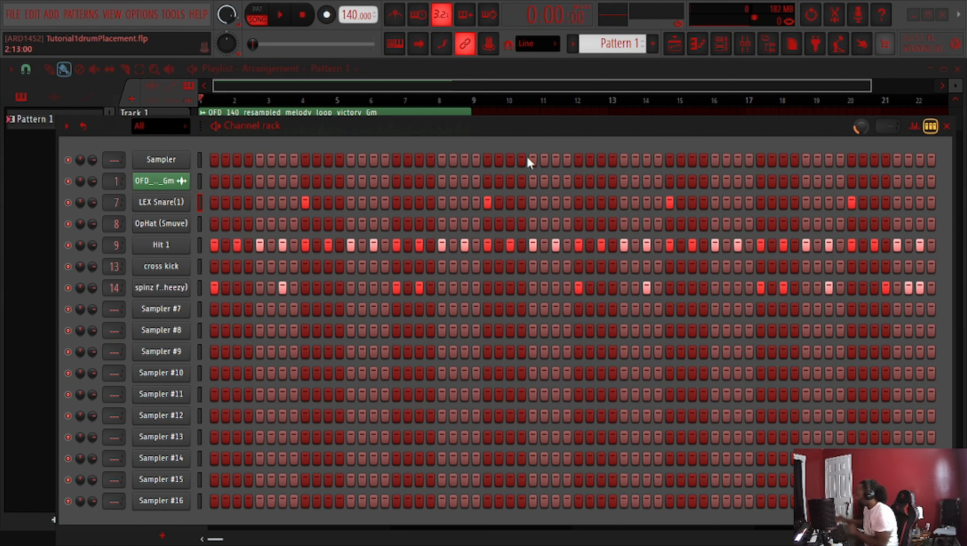
Step: Cut all notes from the spinz fat (wheezy) channel, place new hits on steps 1, 17, 33 and 49, and play them briefly
right_click(174, 292)
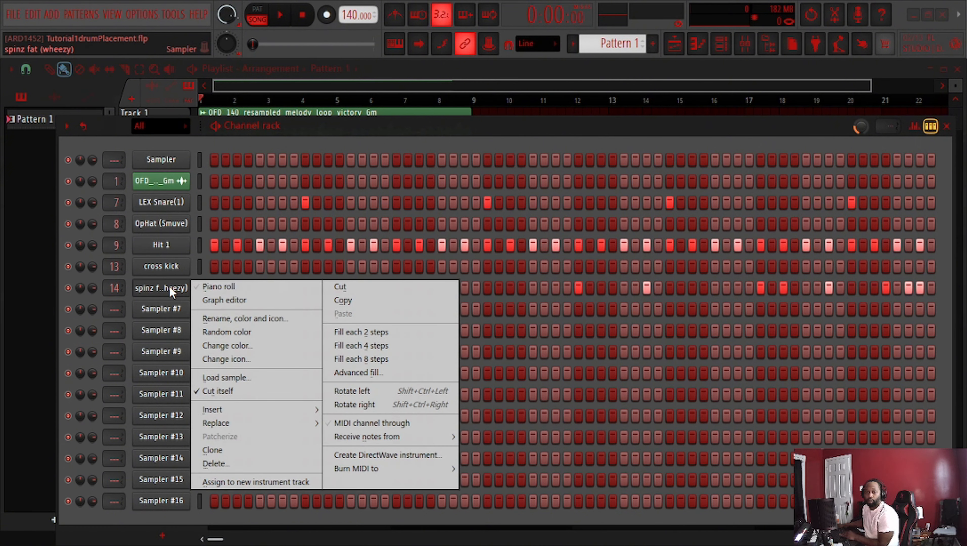
left_click(372, 289)
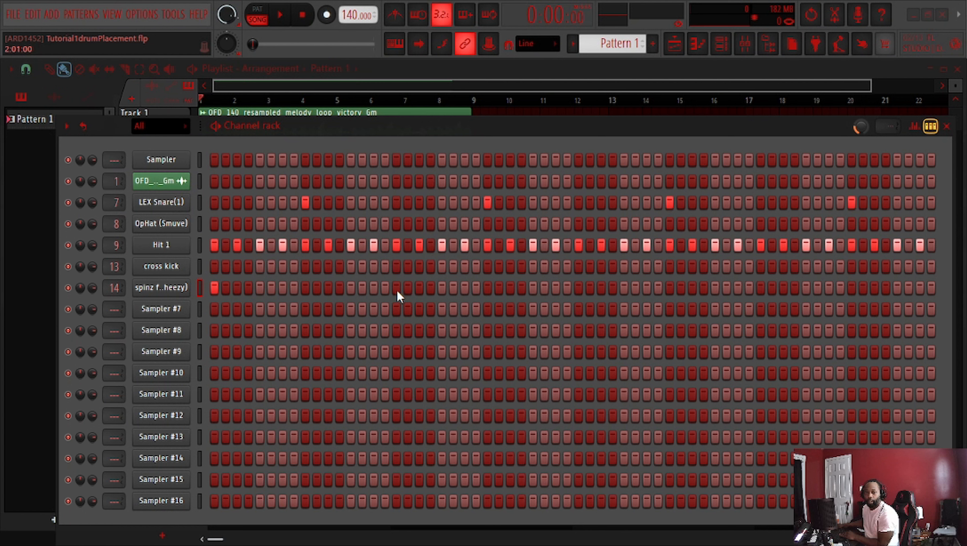
left_click(578, 287)
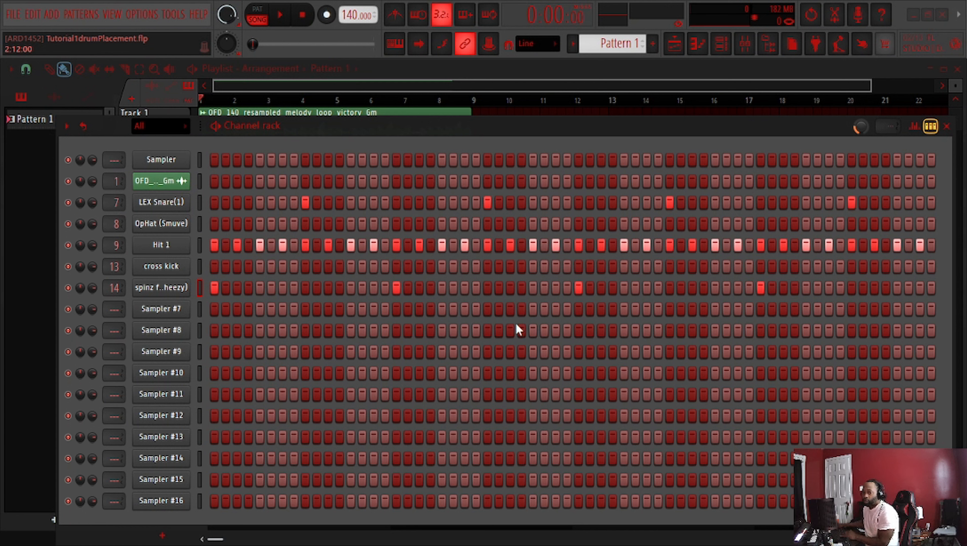
key("space")
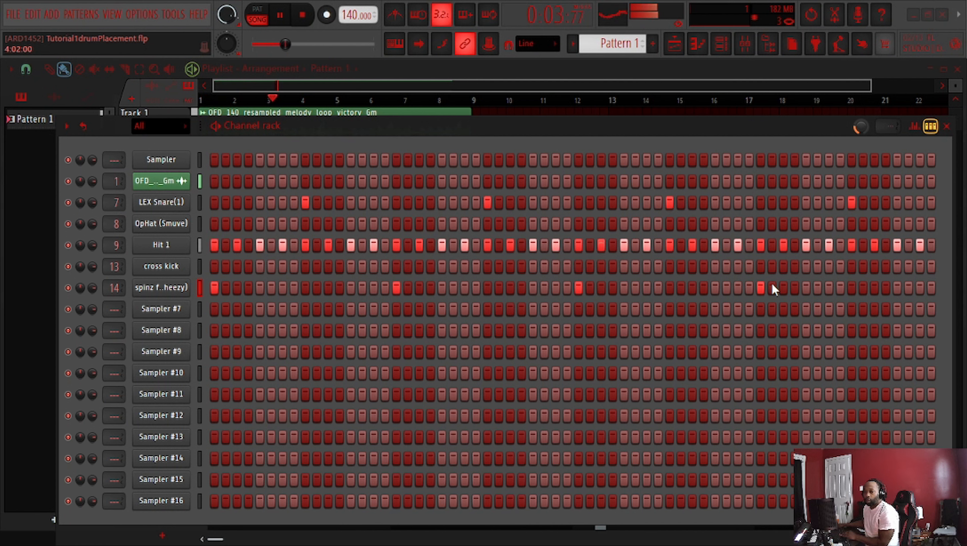
key("space")
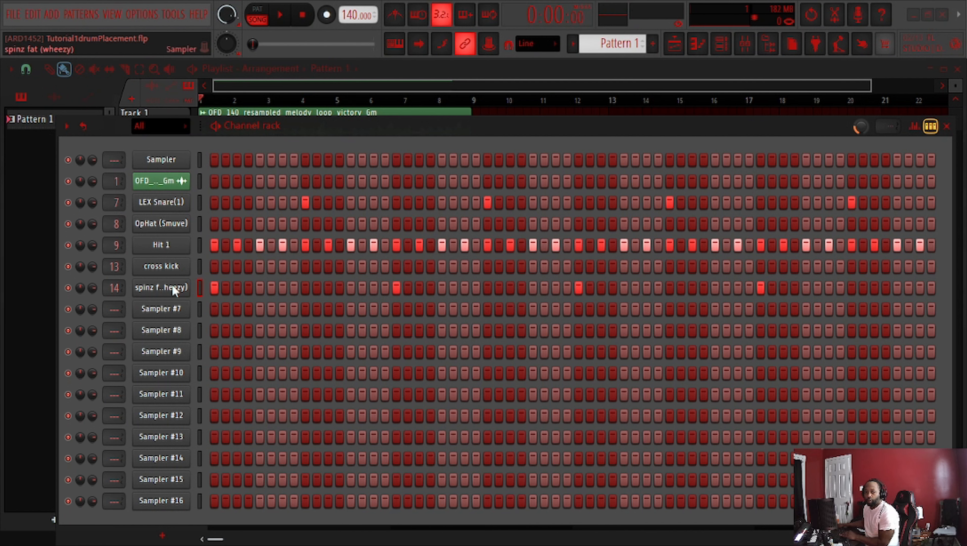
Step: Clear the spinz fat (wheezy) channel, place new hits on steps 1, 19, 23, 27, 33, 53, 59, 61 and 63, and play them
right_click(173, 288)
left_click(389, 291)
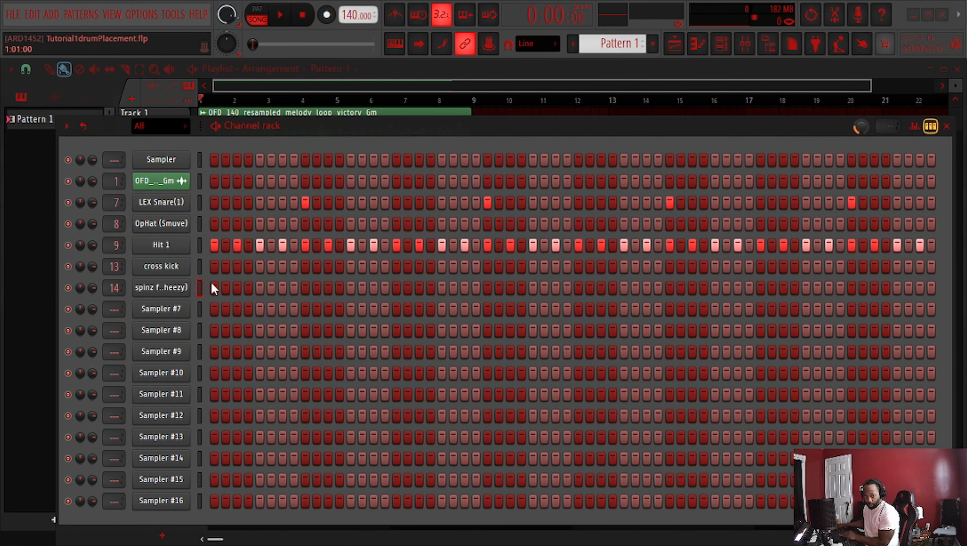
key("space")
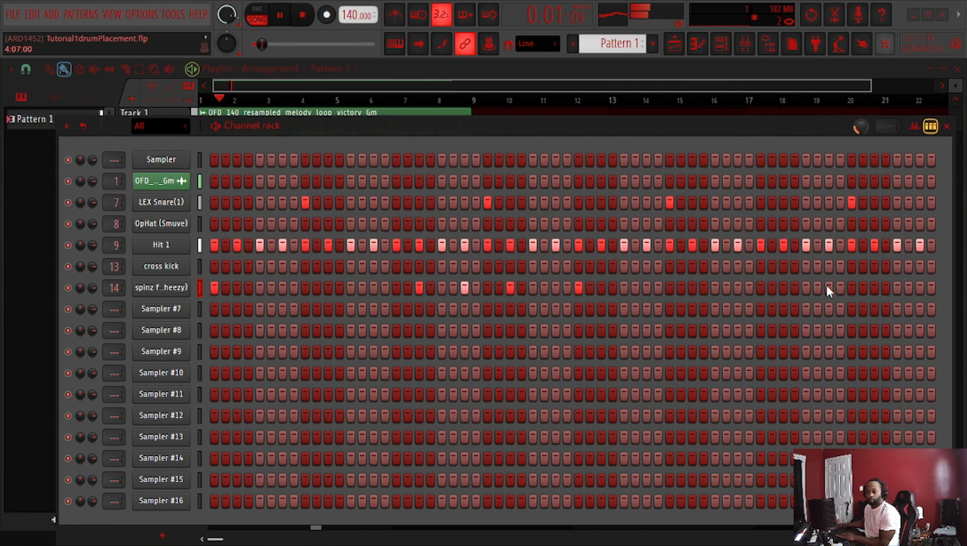
left_click(806, 287)
left_click(873, 288)
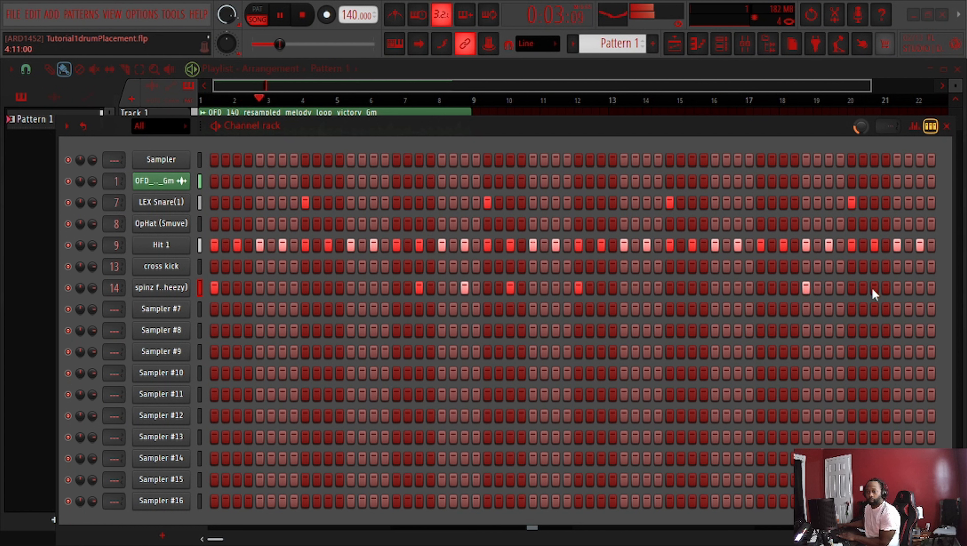
left_click(897, 287)
left_click(920, 287)
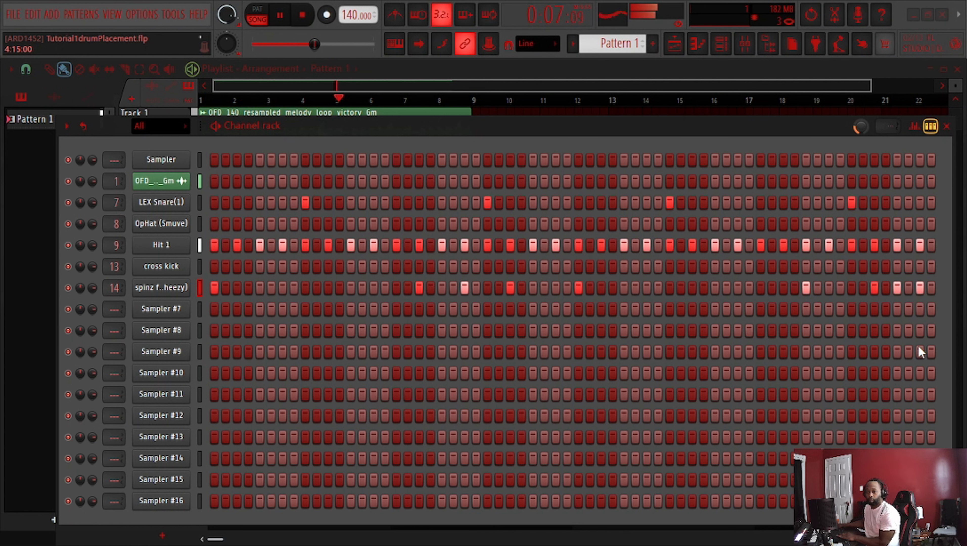
key("space")
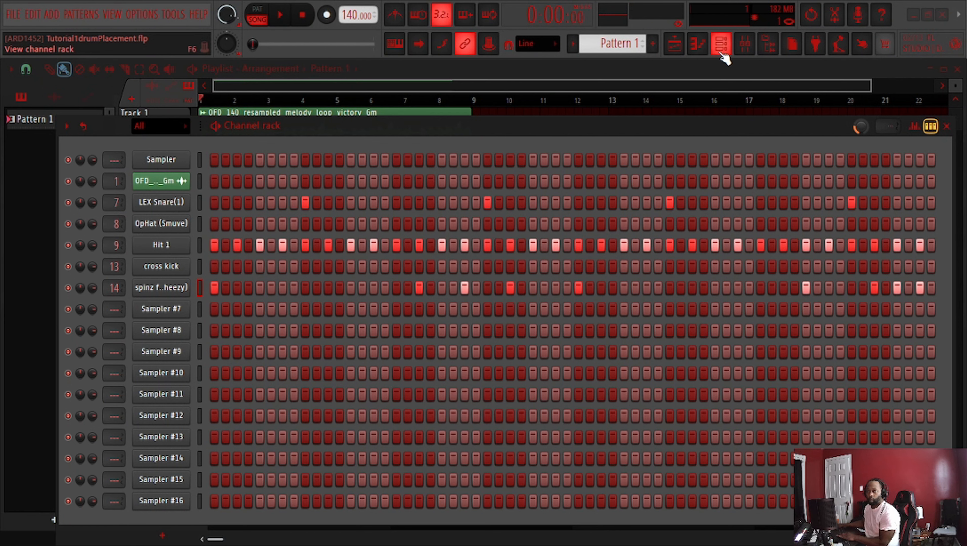
Step: Duplicate the spinz fat (wheezy) notes of bars 1 to 4 into bars 5 to 8 in the piano roll
left_click(705, 51)
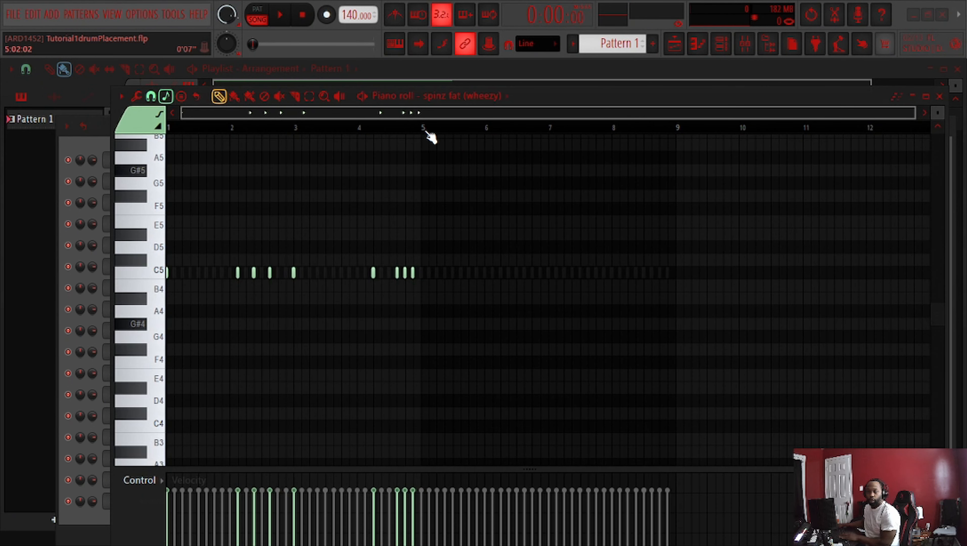
left_click_drag(422, 129, 168, 128)
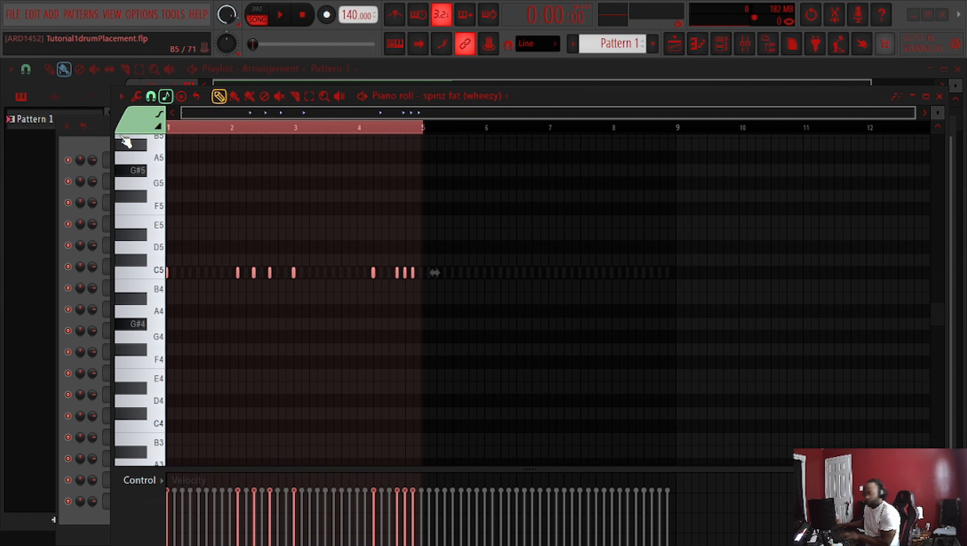
key("ctrl+b")
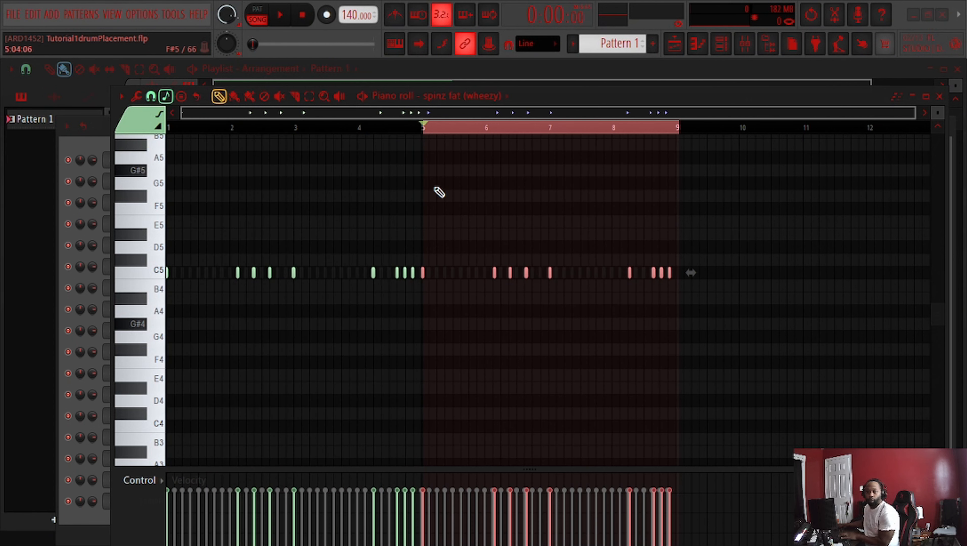
Step: Lower the duplicated notes one semitone to B4, nudge them back to line up with bar 5, and play the result
scroll(435, 131, "up", 4)
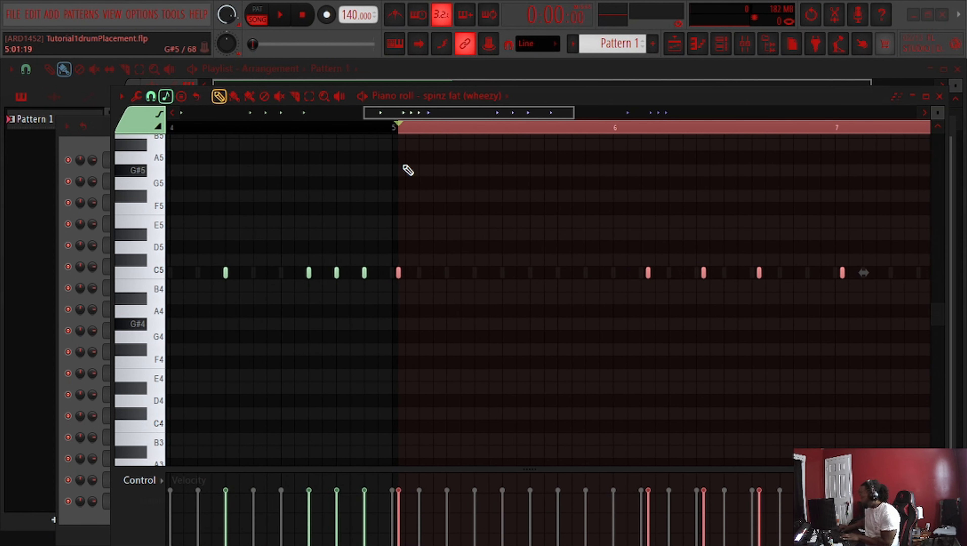
key("shift+Down")
key("shift+Left")
key("shift+Left")
key("shift+Left")
key("shift+Left")
key("shift+Left")
key("shift+Left")
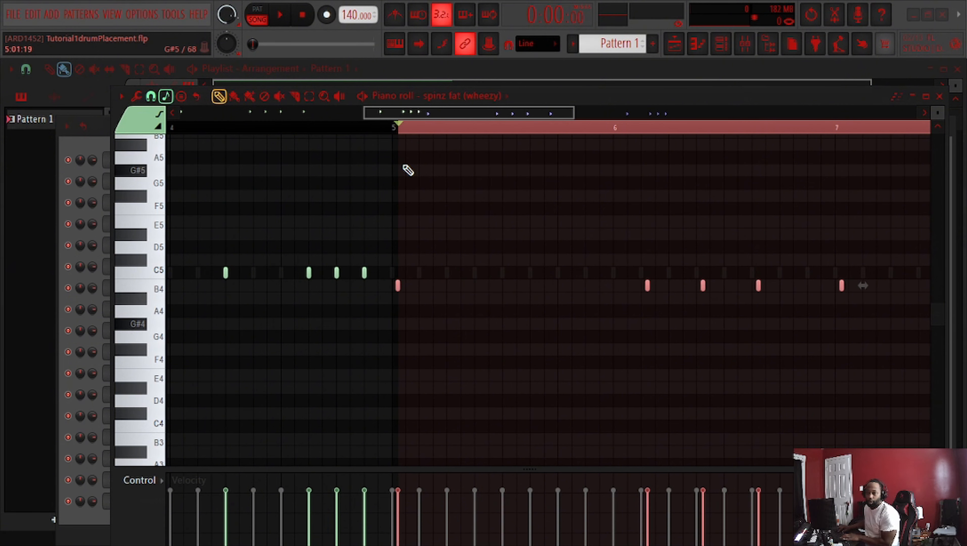
key("shift+Left")
key("shift+Left")
key("shift+Left")
key("shift+Left")
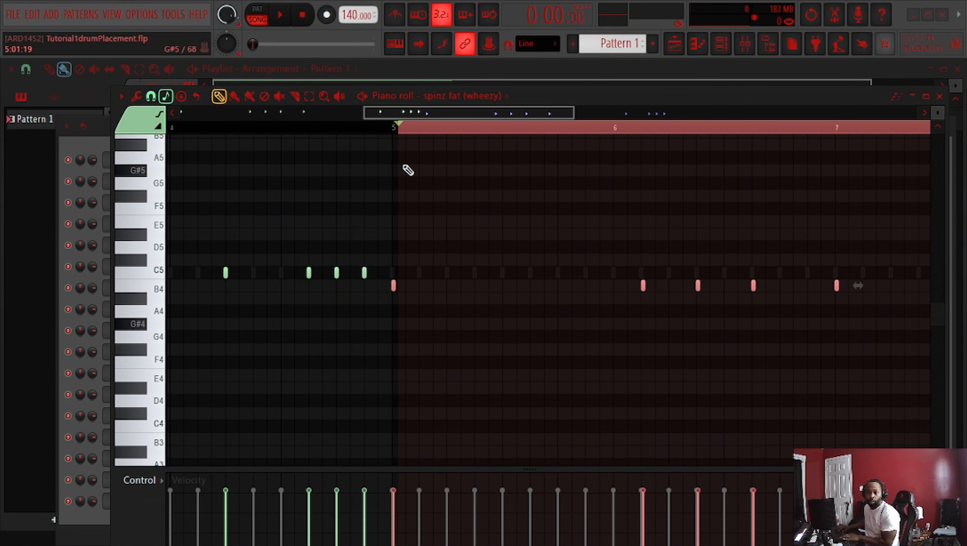
key("space")
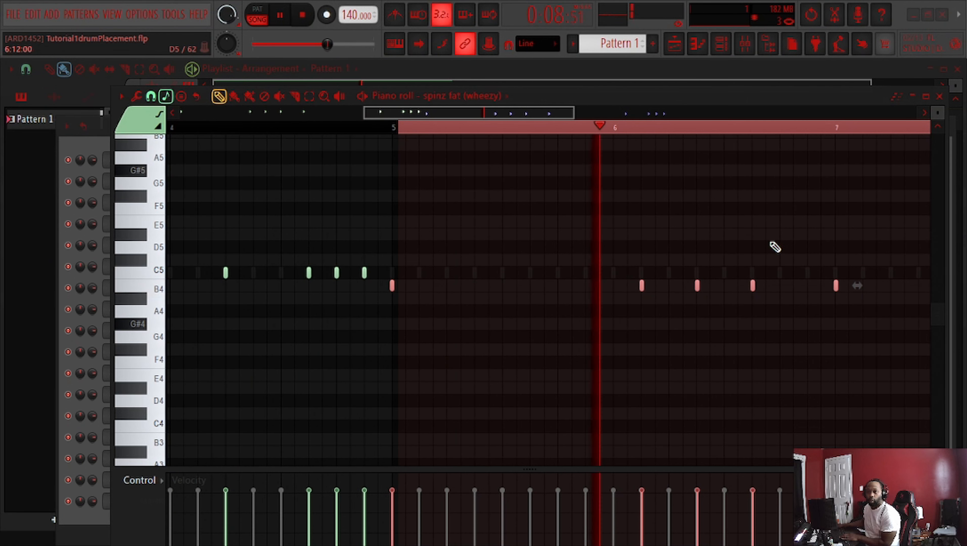
Step: Raise the last three 808 notes of bar 8 five semitones to E5
scroll(765, 229, "up", 2)
left_click_drag(561, 119, 728, 122)
left_click_drag(555, 320, 644, 340)
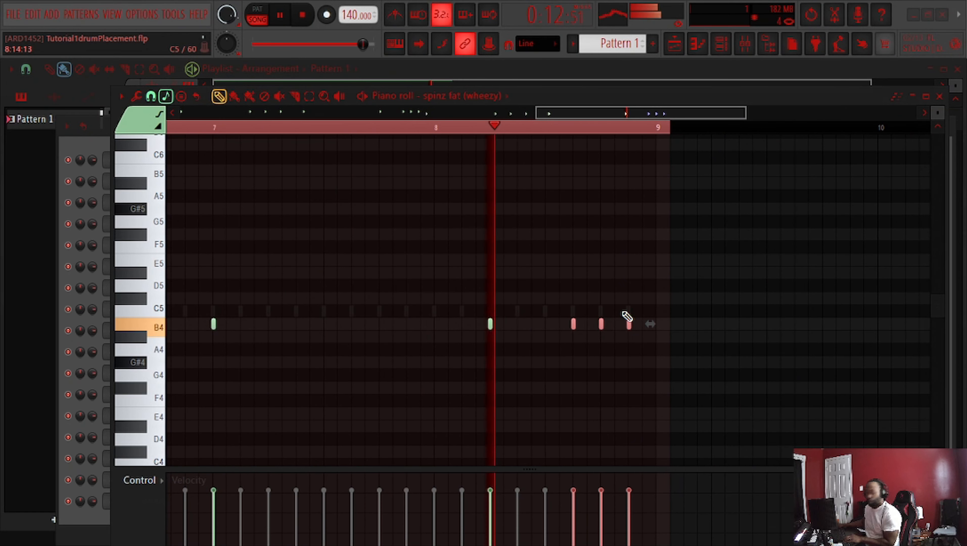
key("shift+Up")
key("shift+Up")
key("shift+Up")
key("shift+Up")
key("shift+Up")
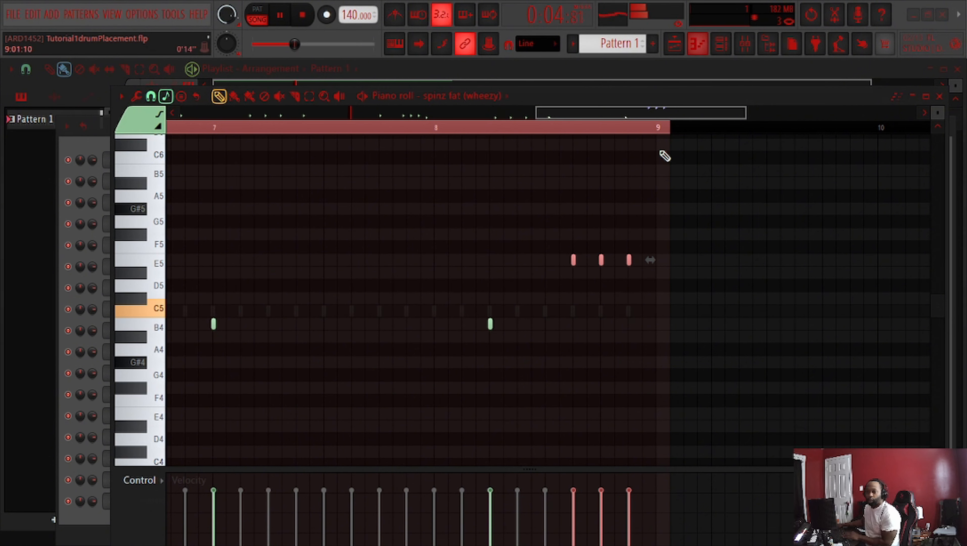
Step: Lower the second-to-last 808 note to D#5 and the final one to A#4, then return to the channel rack and stop playback
left_click_drag(613, 253, 645, 243)
key("shift+Down")
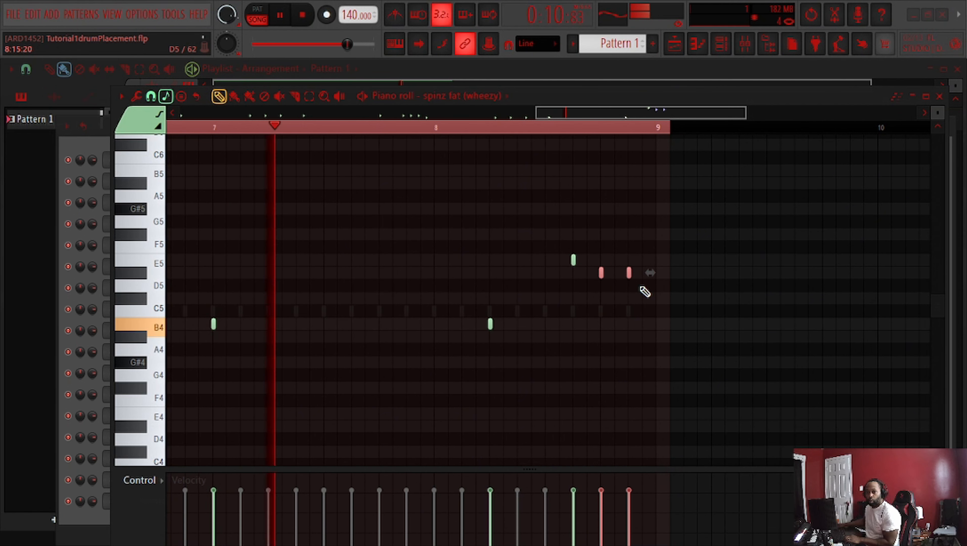
left_click_drag(622, 283, 650, 279)
key("shift+Down")
key("shift+Down")
key("shift+Down")
key("shift+Down")
key("shift+Down")
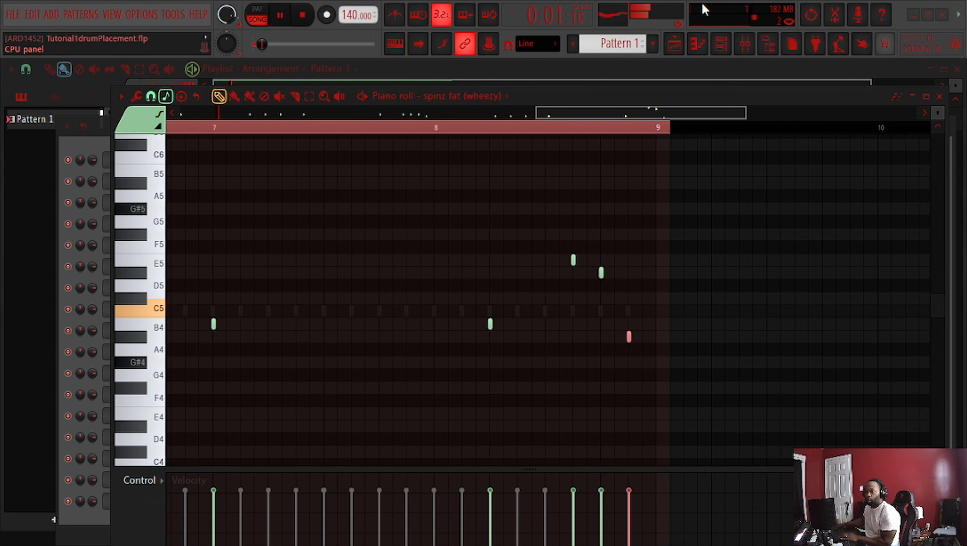
left_click(698, 43)
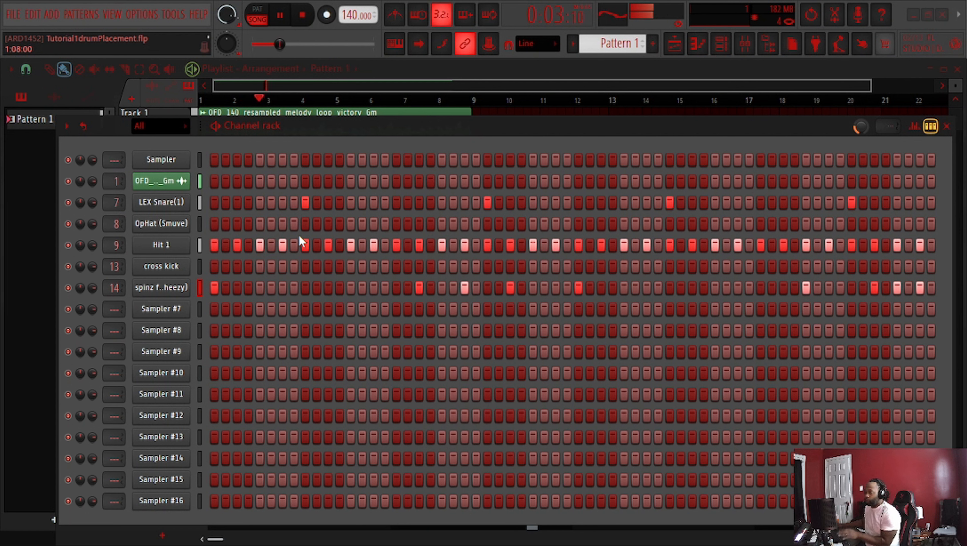
key("space")
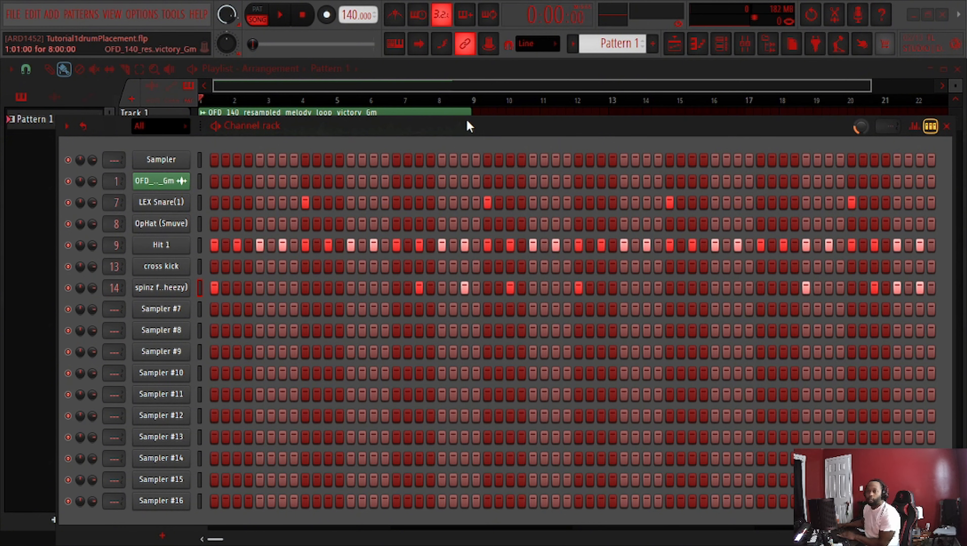
Step: Play the pattern and add LEX Snare(1) hits on steps 13 and 39
left_click_drag(467, 125, 449, 176)
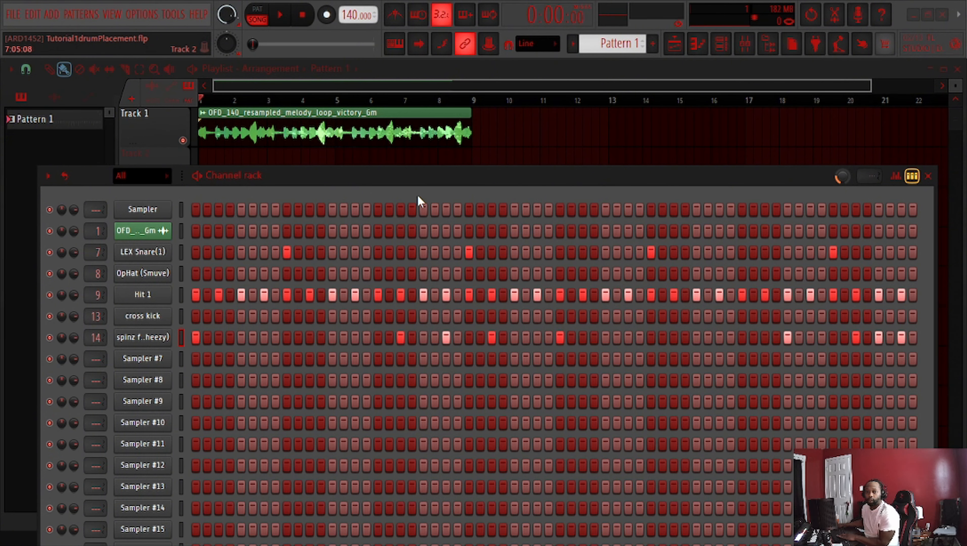
left_click_drag(432, 181, 434, 64)
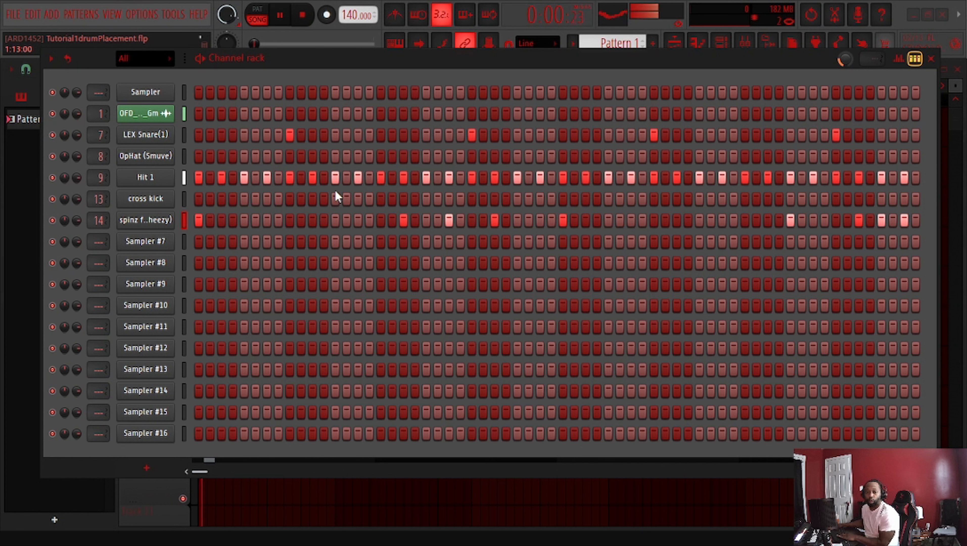
key("space")
left_click(335, 135)
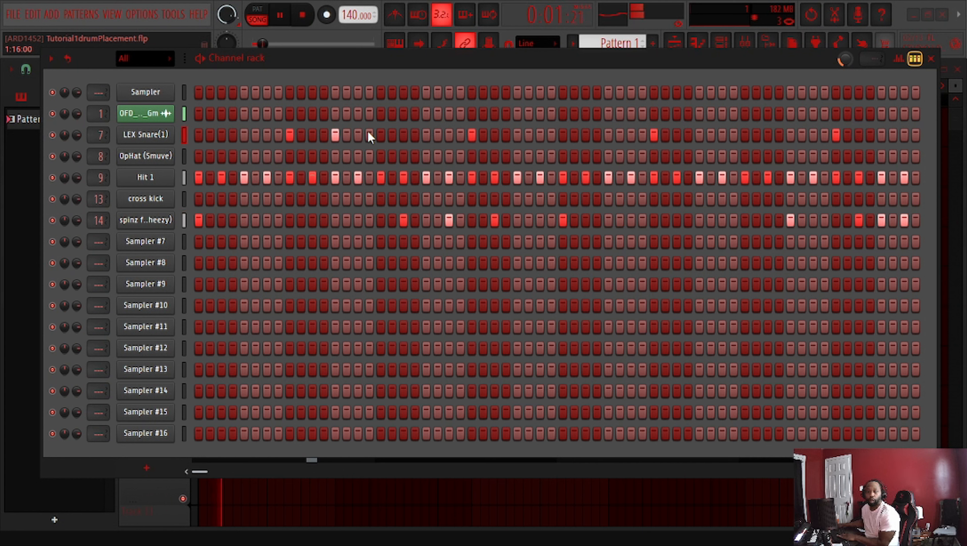
left_click(629, 137)
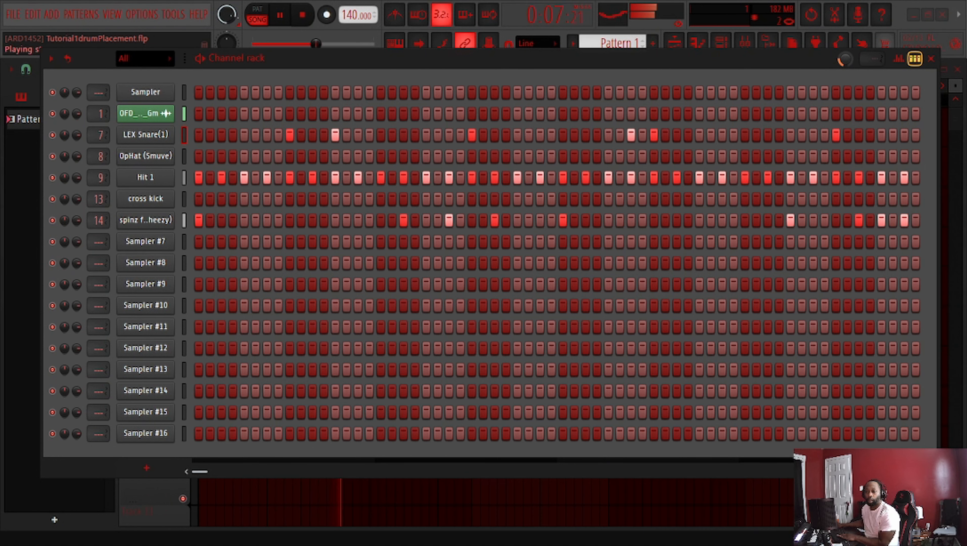
Step: Remove the LEX Snare(1) hits at beat 3 of bars 7 and 8 and add a spinz fat (wheezy) hit at beat 3 of bar 8
left_click(928, 472)
left_click_drag(202, 471, 251, 471)
left_click(564, 136)
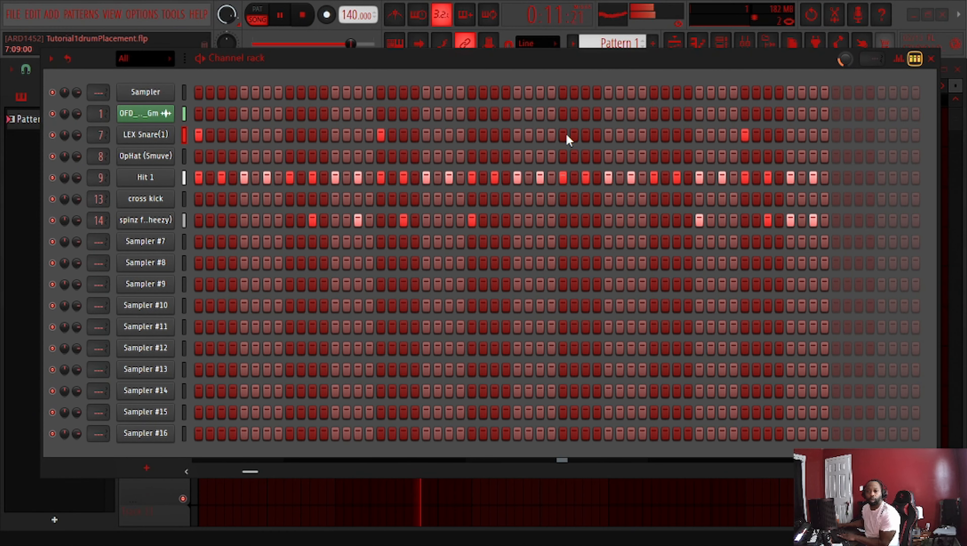
left_click(745, 135)
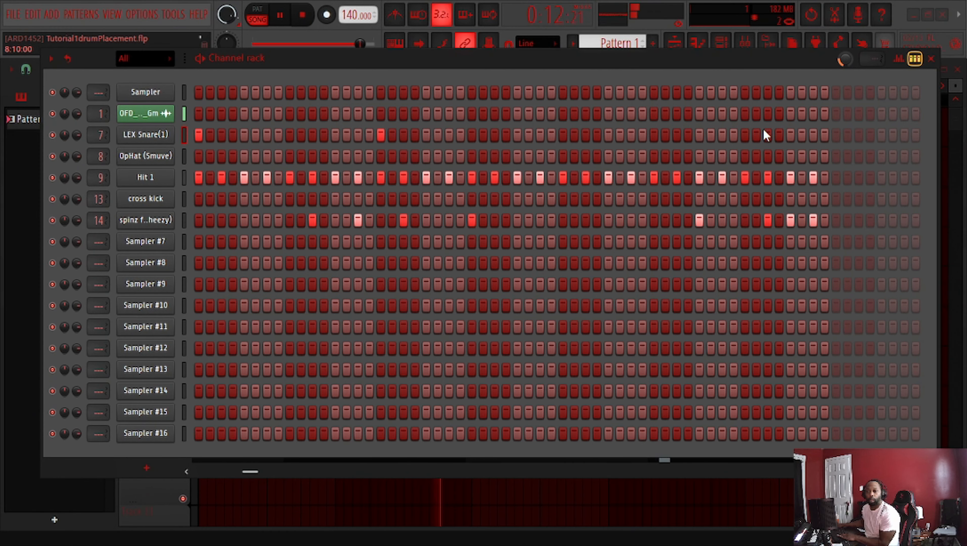
left_click(744, 221)
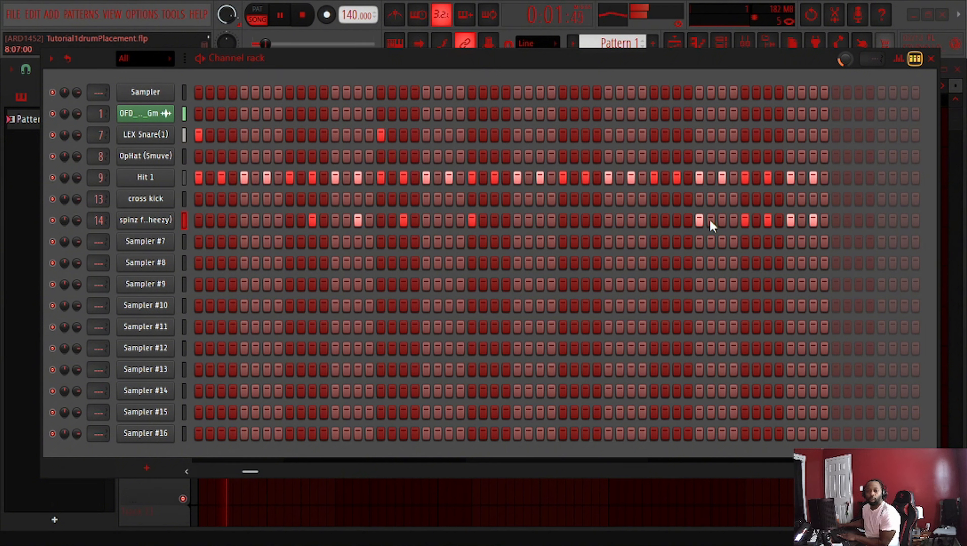
Step: Add a Hit 1 note on step 10 of bar 5 and remove those on steps 9 and 11 of bars 6 and 7
left_click(209, 178)
left_click(381, 177)
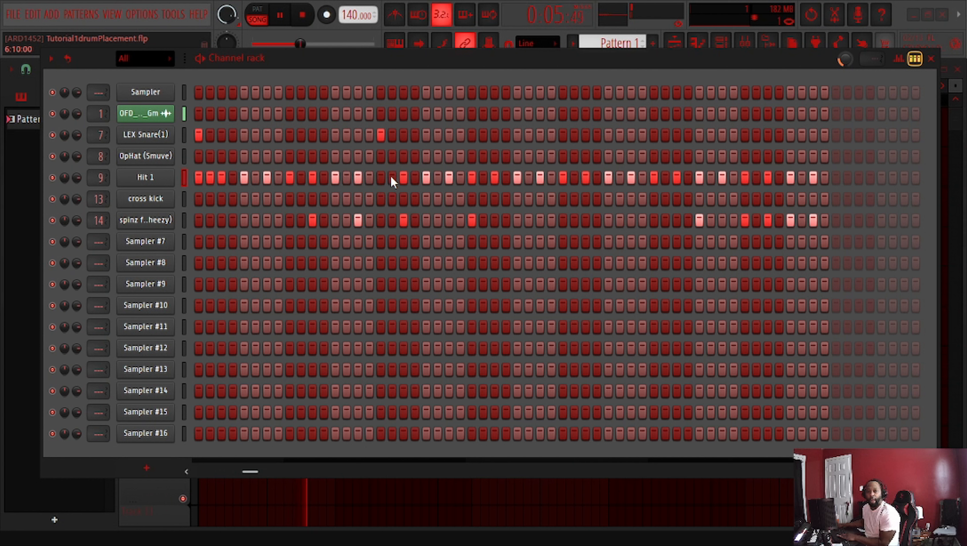
left_click(403, 177)
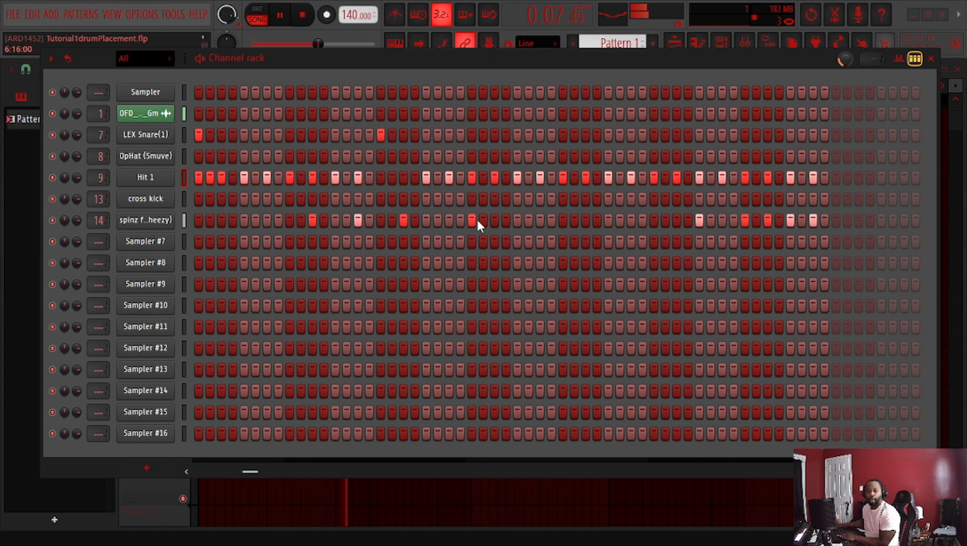
left_click(563, 178)
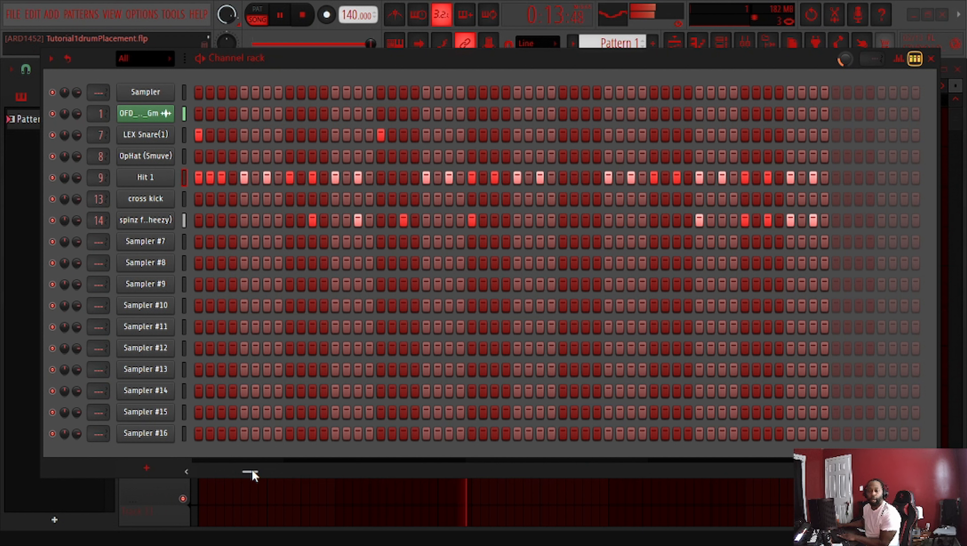
Step: Add Hit 1 notes on steps 2 and 42 and remove those on steps 9, 25 and 27 in bars 1 to 4
left_click_drag(250, 472, 201, 472)
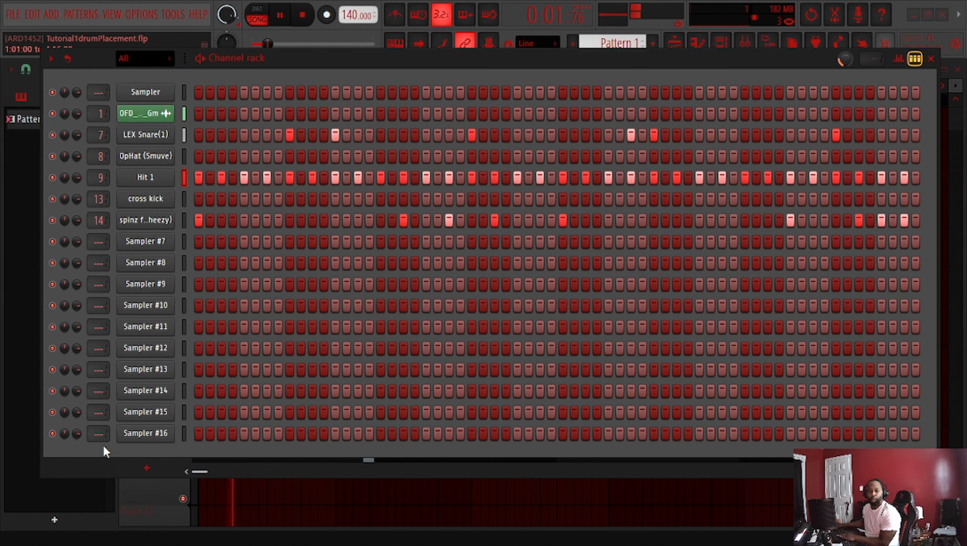
right_click(288, 177)
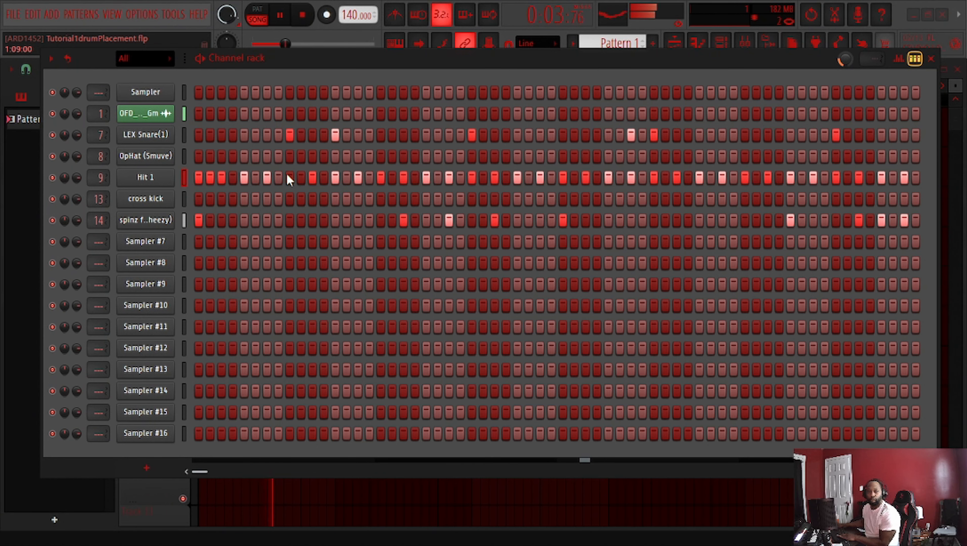
right_click(471, 176)
right_click(494, 177)
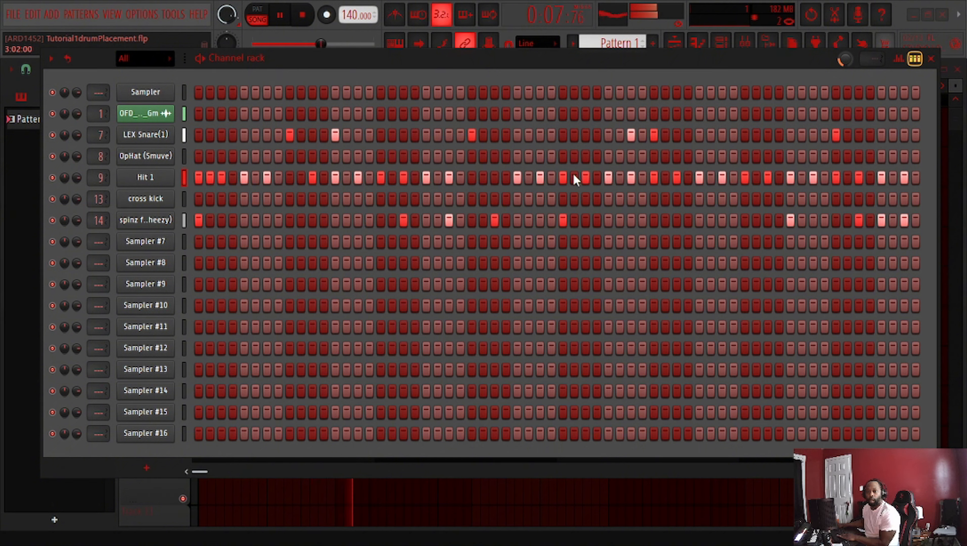
left_click(665, 177)
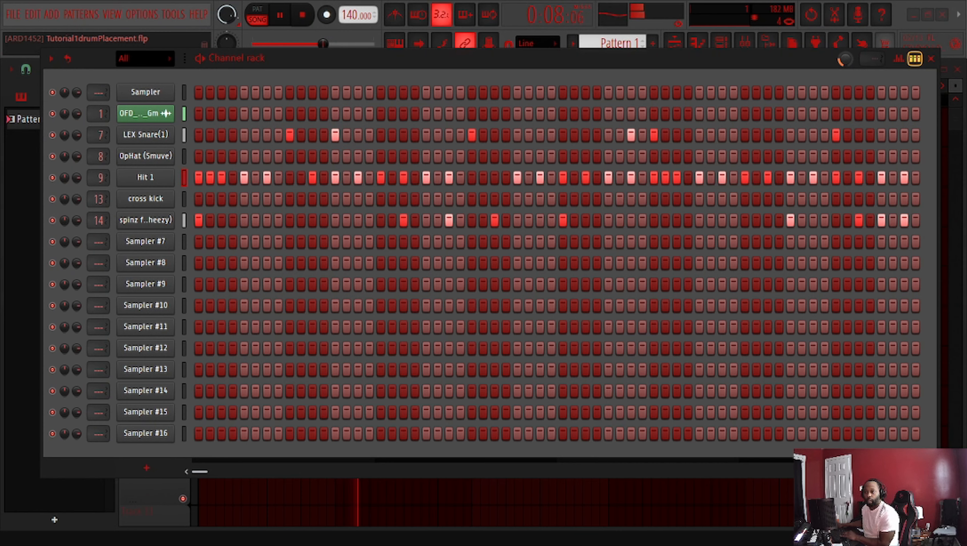
Step: Add an OpHat (Smuve) hit on step 35 in bar 3
scroll(707, 263, "right", 2)
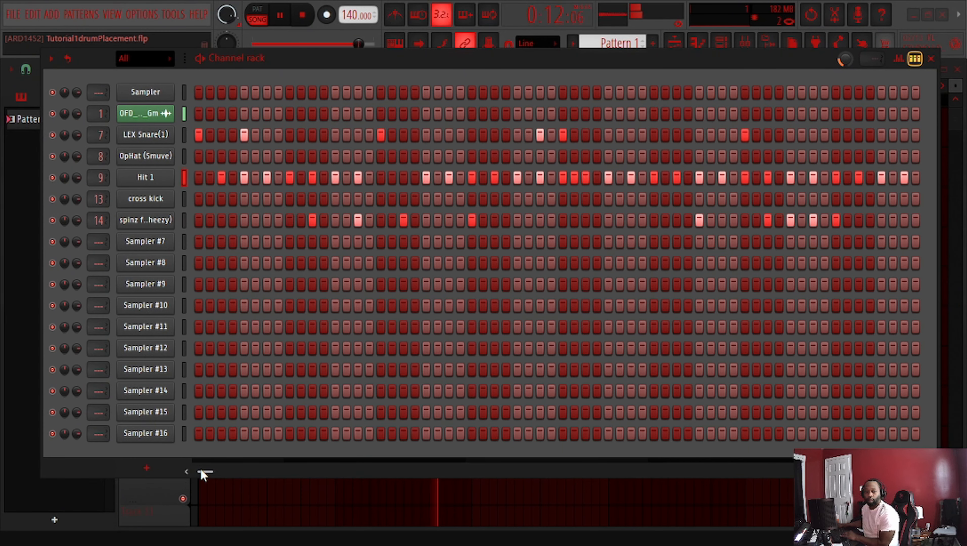
left_click_drag(201, 471, 172, 472)
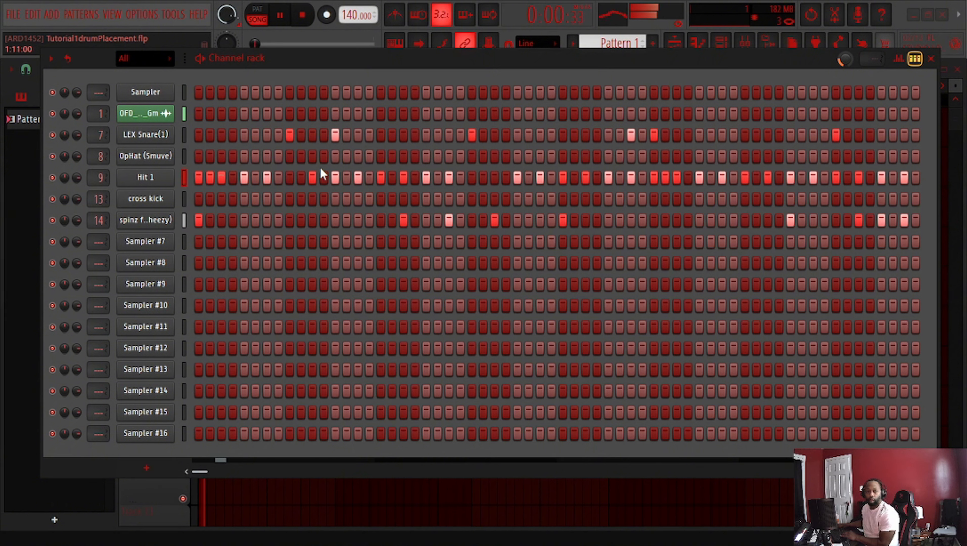
left_click(585, 156)
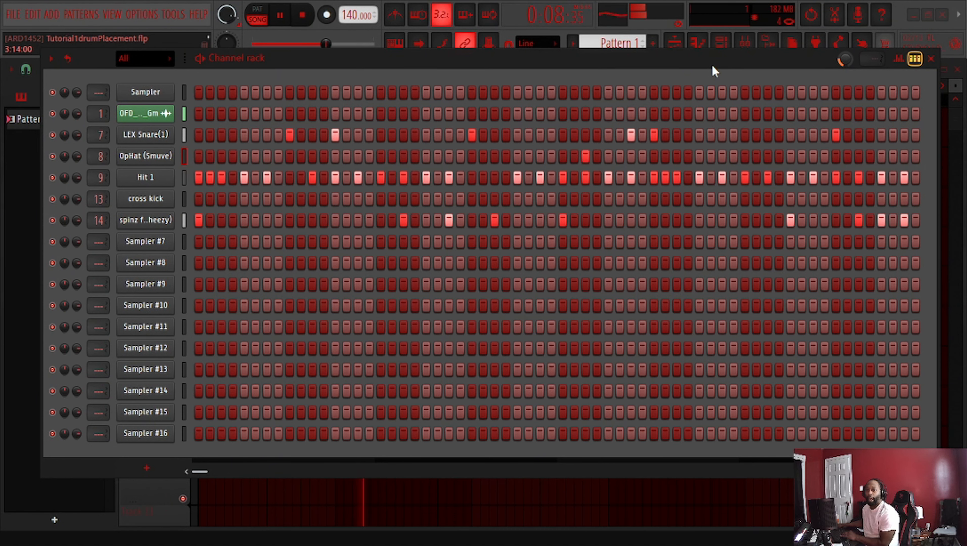
Step: Duplicate the OpHat (Smuve) content of bars 1 to 4 into bars 5 to 8 in the piano roll and stop playback
left_click_drag(710, 65, 717, 151)
left_click(703, 53)
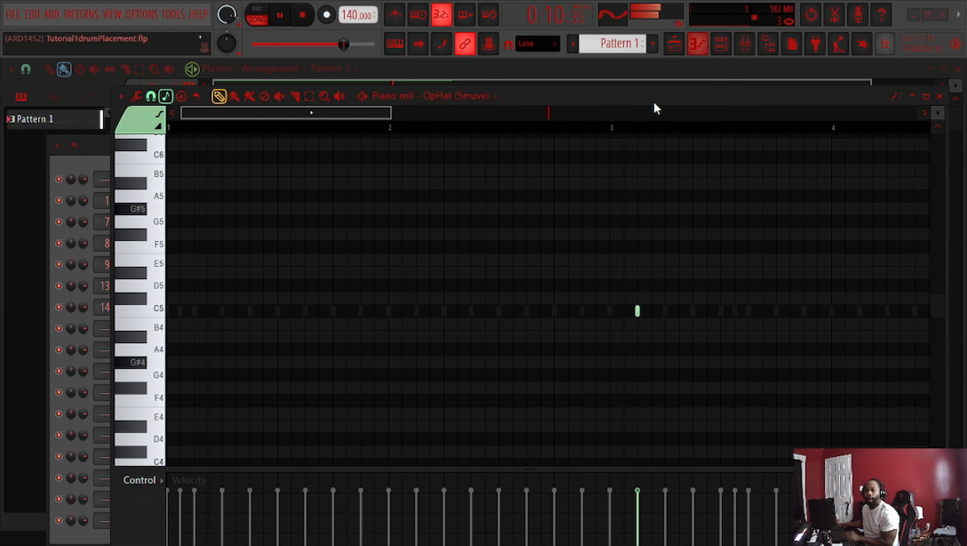
scroll(834, 136, "down", 1)
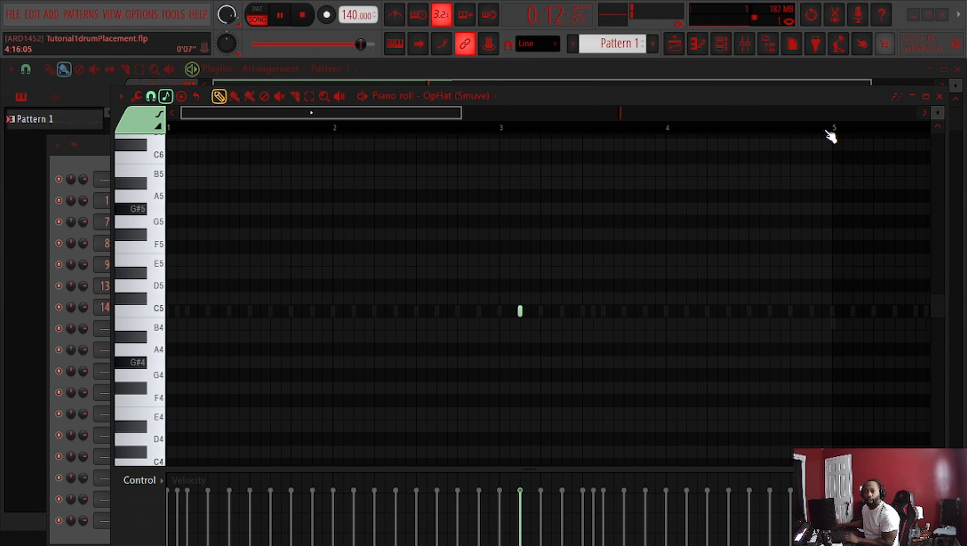
left_click_drag(837, 136, 296, 129)
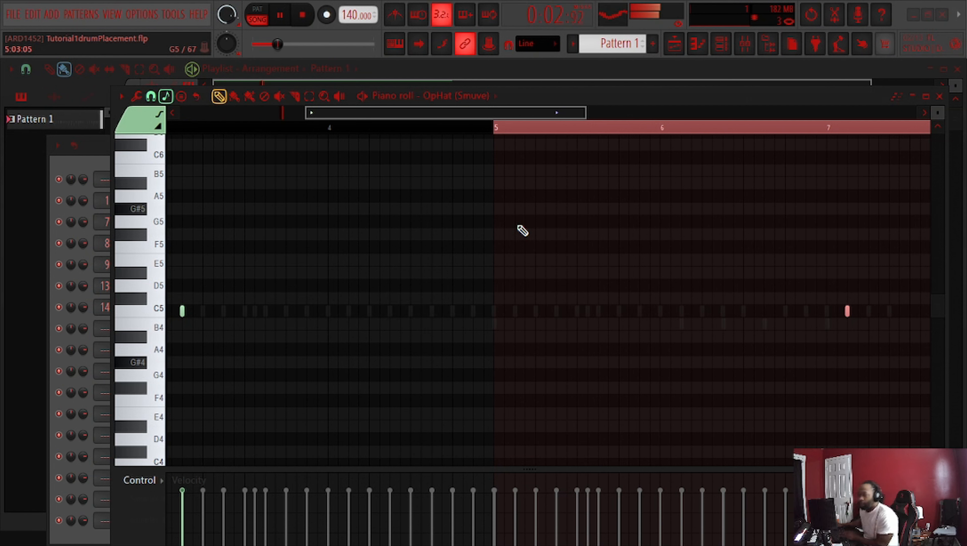
key("space")
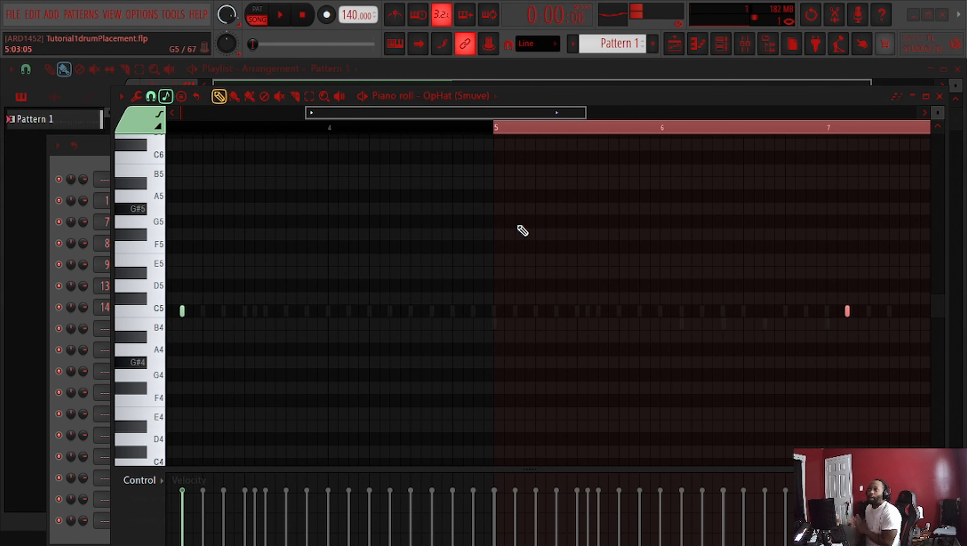